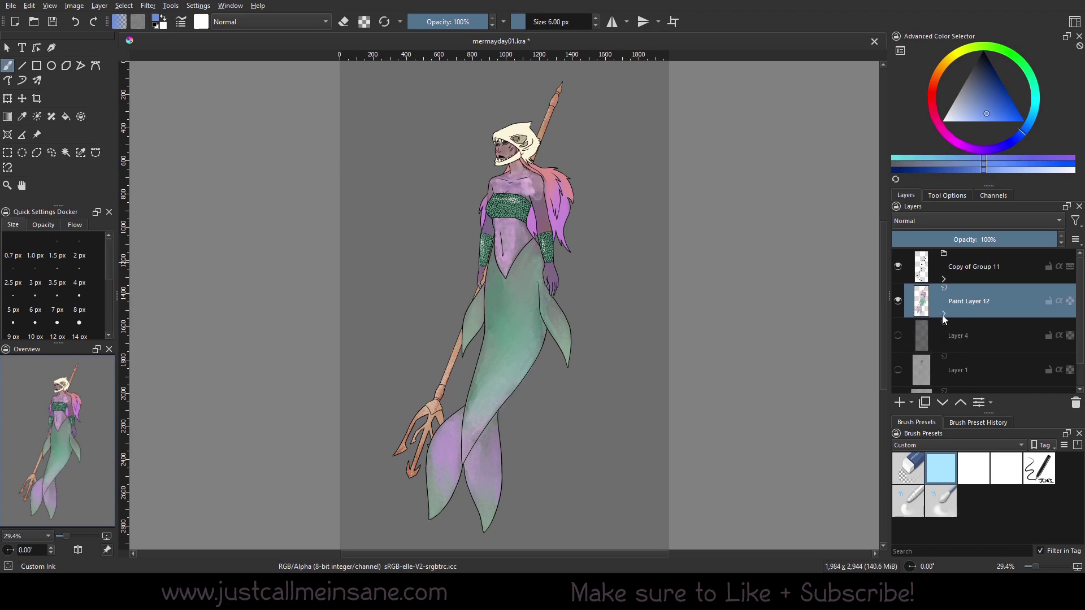
# - Expand Paint Layer 12 and select its Selection 1 mask, switching between layer and mask to compare them
pyautogui.click(898, 336)
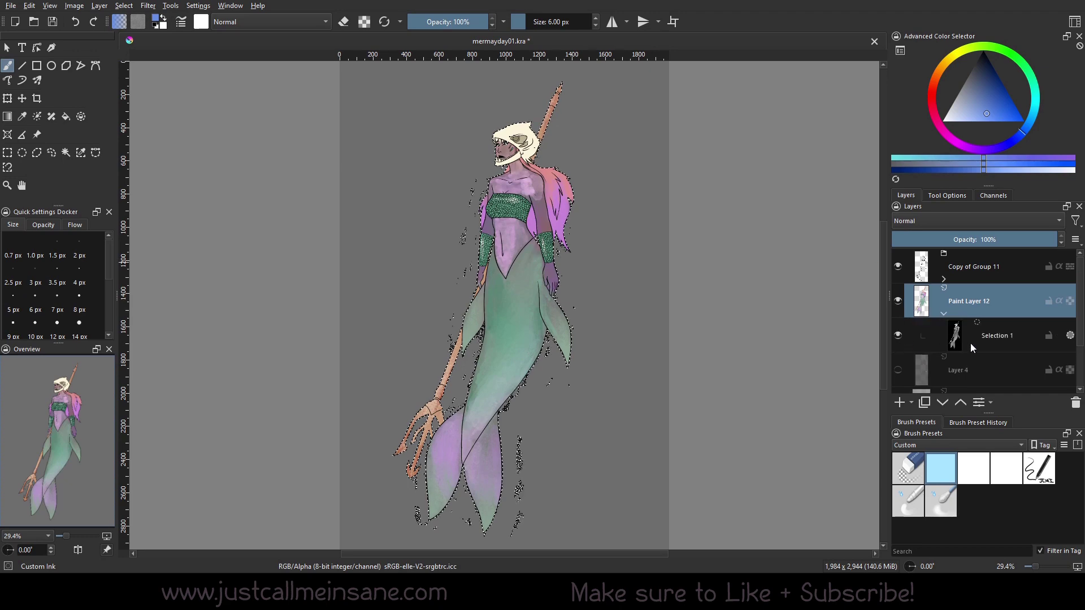
pyautogui.click(984, 349)
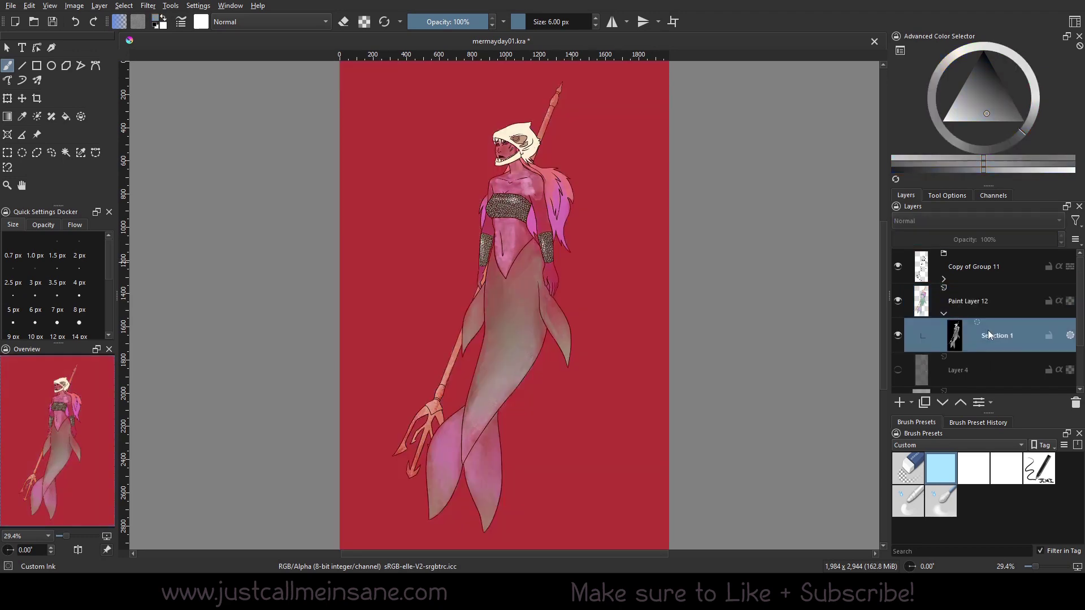
pyautogui.click(989, 302)
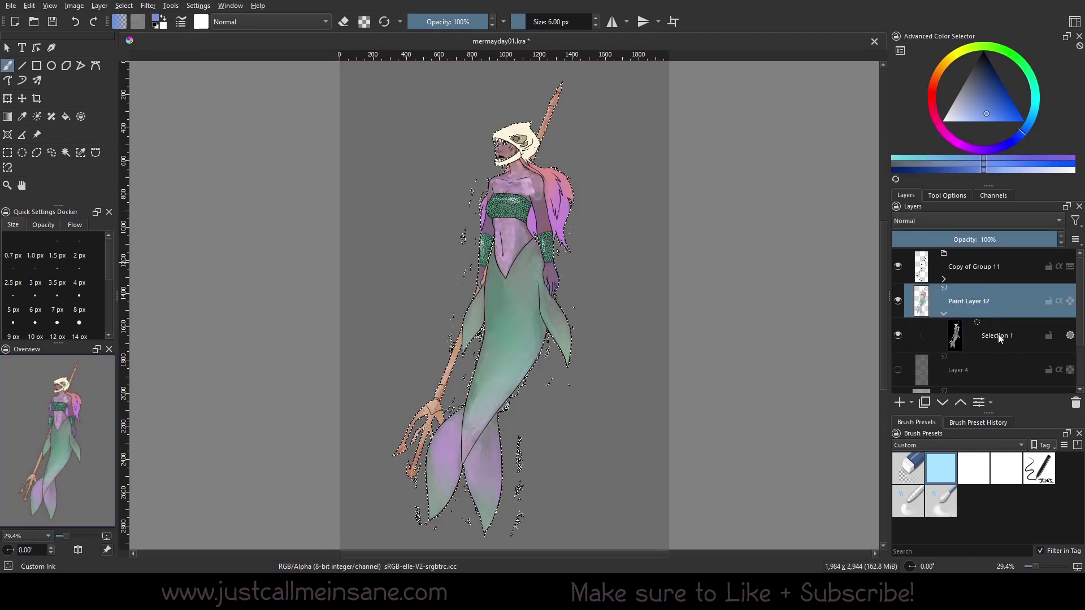
pyautogui.click(1003, 339)
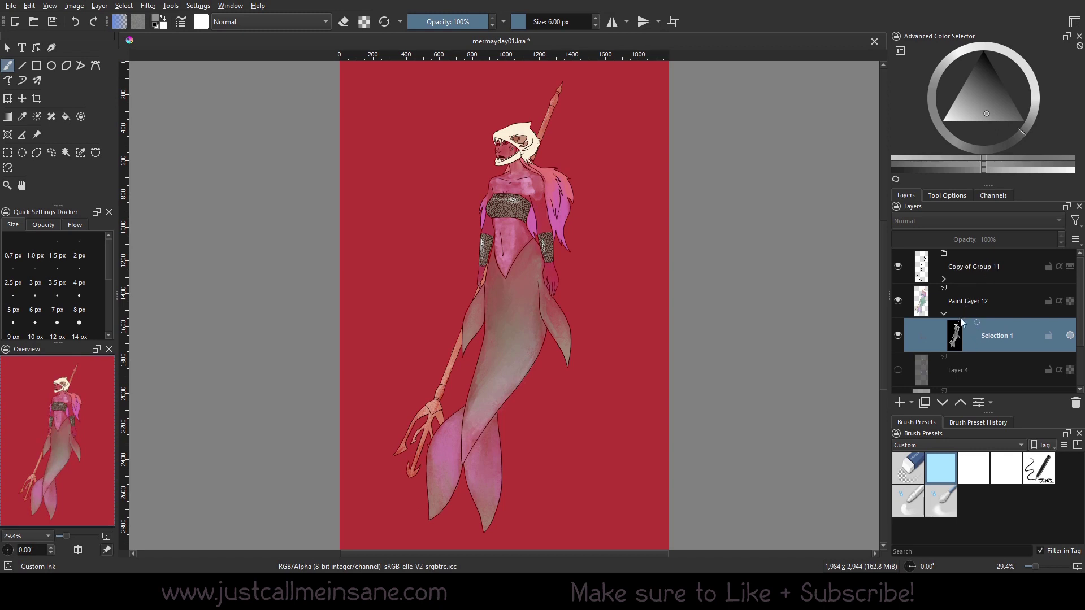
# - Deactivate the Selection 1 mask and activate it again to compare the canvas with and without its overlay
pyautogui.moveTo(955, 303)
pyautogui.click(1071, 336)
pyautogui.click(1071, 336)
pyautogui.click(1071, 336)
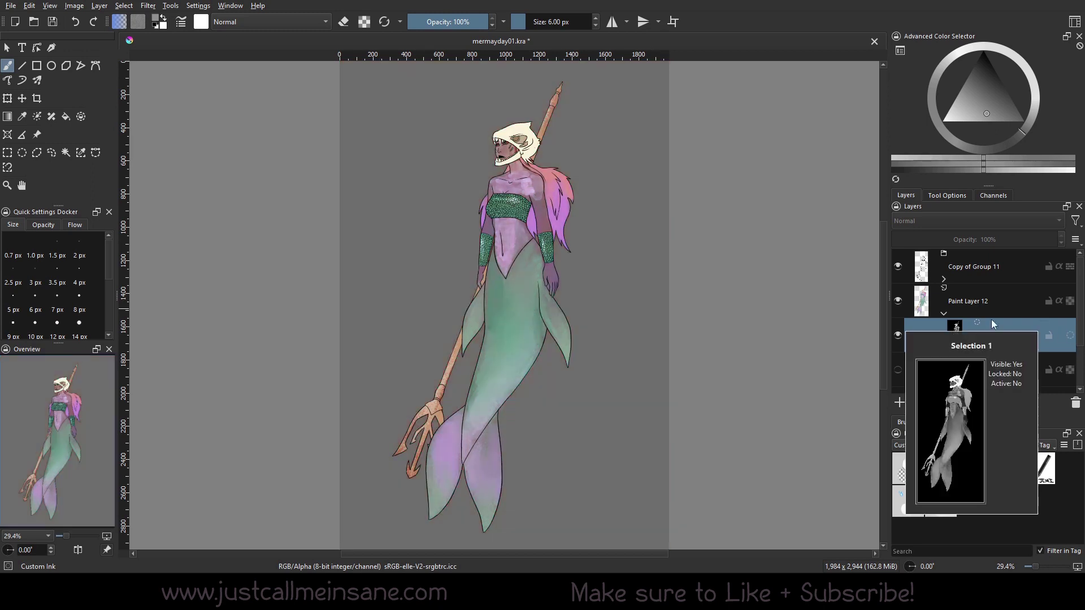
pyautogui.click(1071, 336)
pyautogui.click(1071, 336)
pyautogui.click(1070, 336)
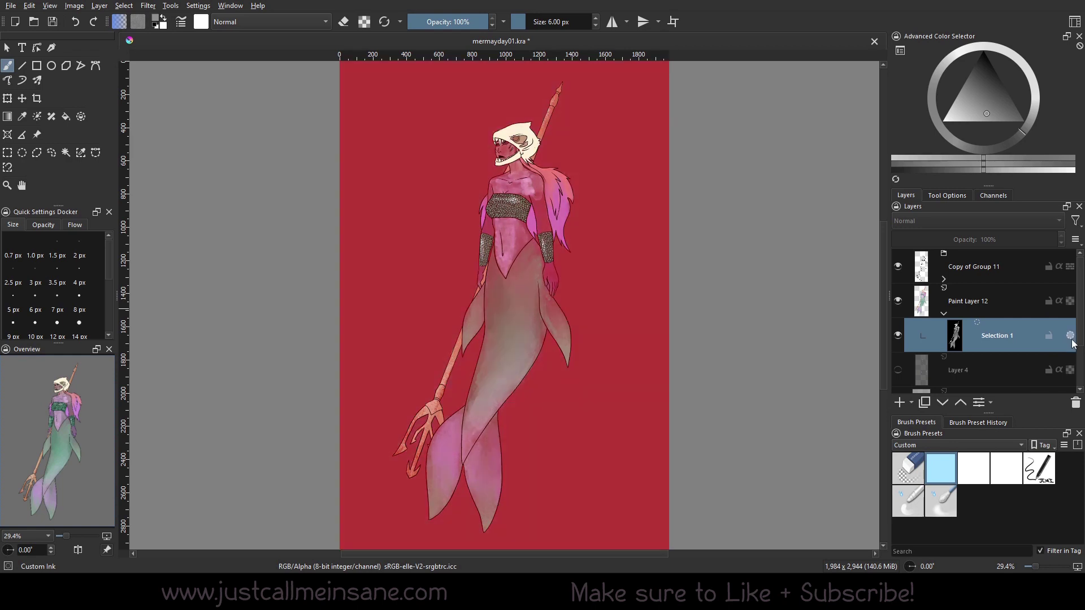
pyautogui.click(1071, 336)
pyautogui.click(1070, 336)
# - Make the white background Layer 3 visible
pyautogui.scroll(-2, 1082, 335)
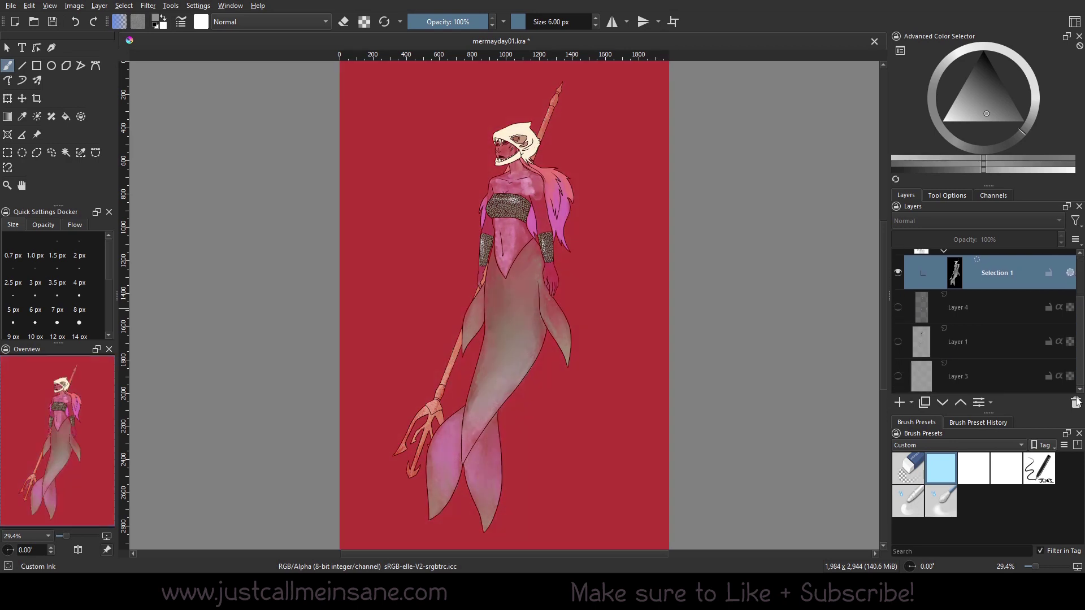
pyautogui.click(898, 376)
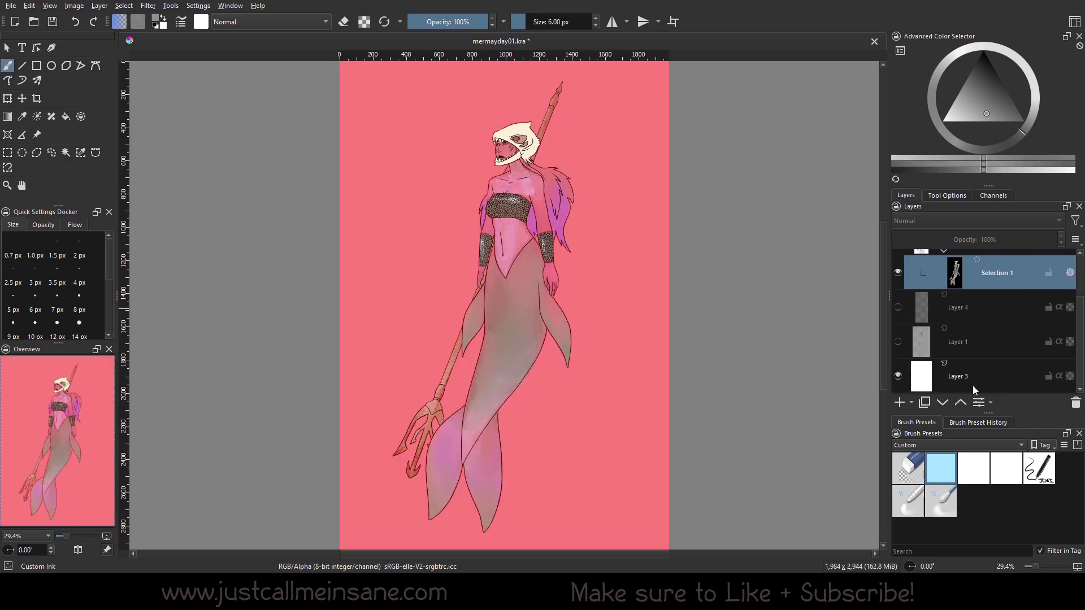
pyautogui.scroll(2, 983, 334)
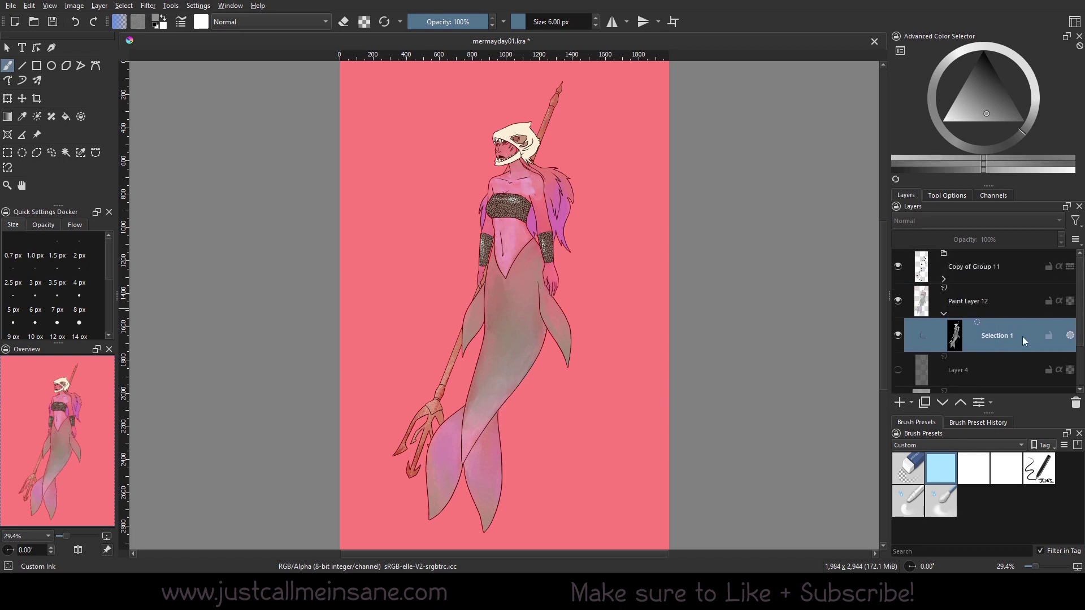
# - Hide the Selection 1 mask and show it again
pyautogui.click(899, 336)
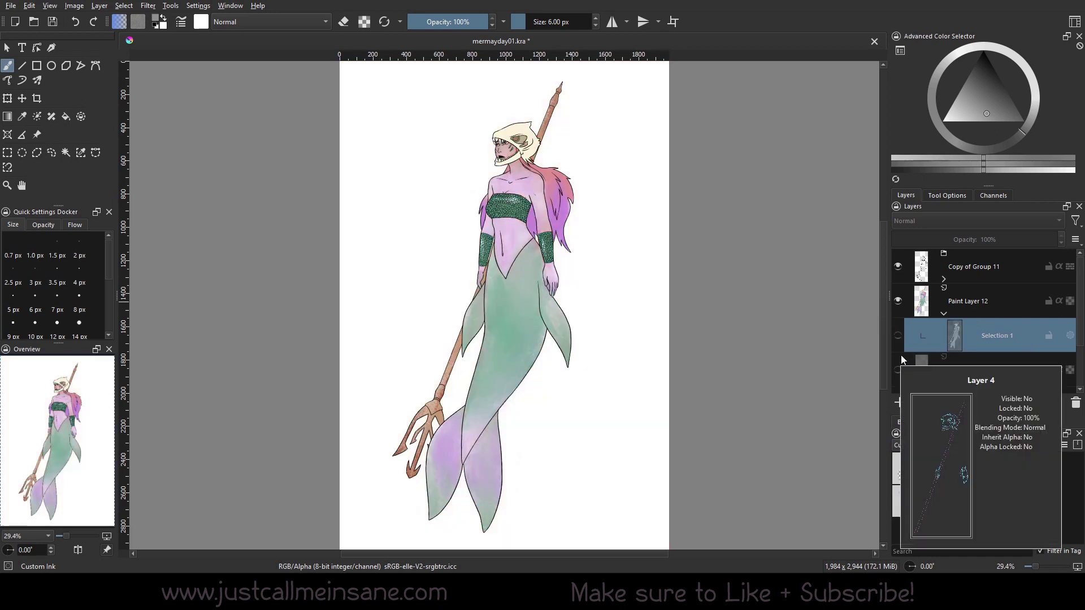
pyautogui.moveTo(1029, 335)
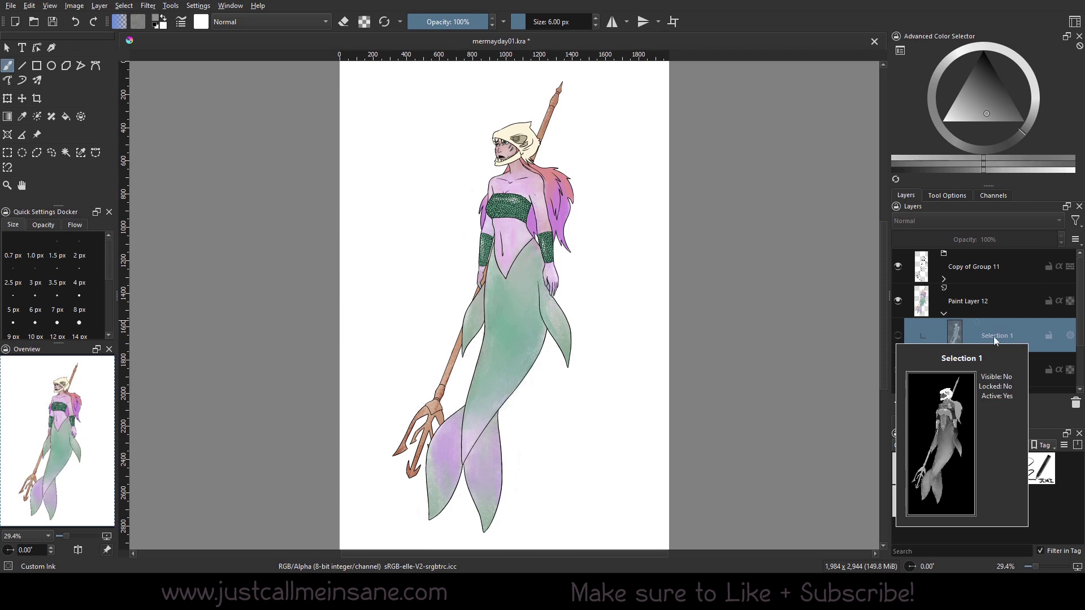
pyautogui.moveTo(902, 334)
pyautogui.mouseDown()
pyautogui.moveTo(869, 319)
pyautogui.moveTo(891, 345)
pyautogui.mouseUp()
pyautogui.click(898, 336)
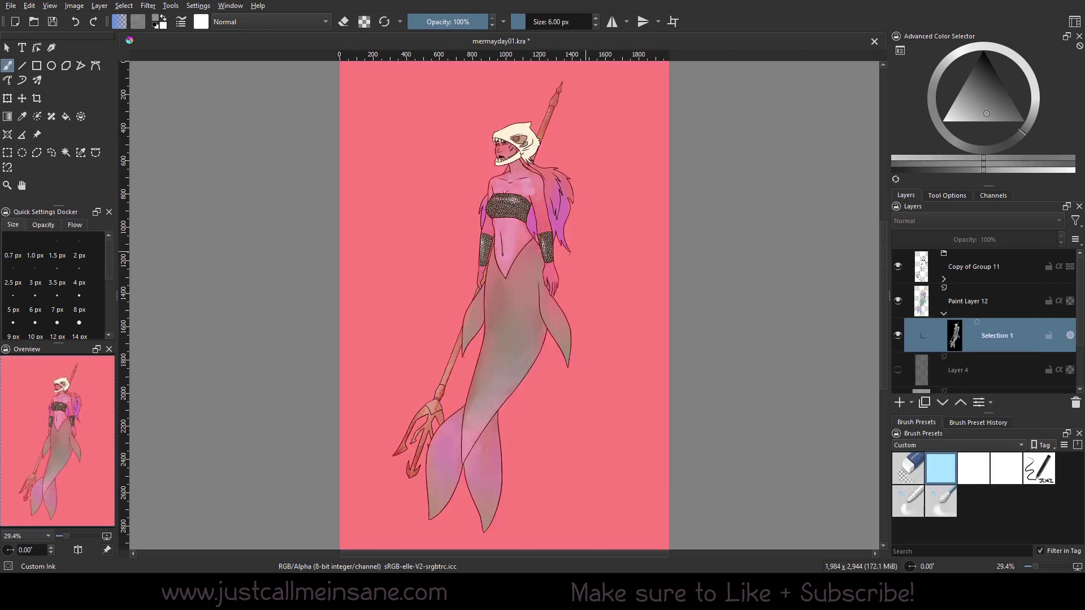
pyautogui.rightClick(498, 271)
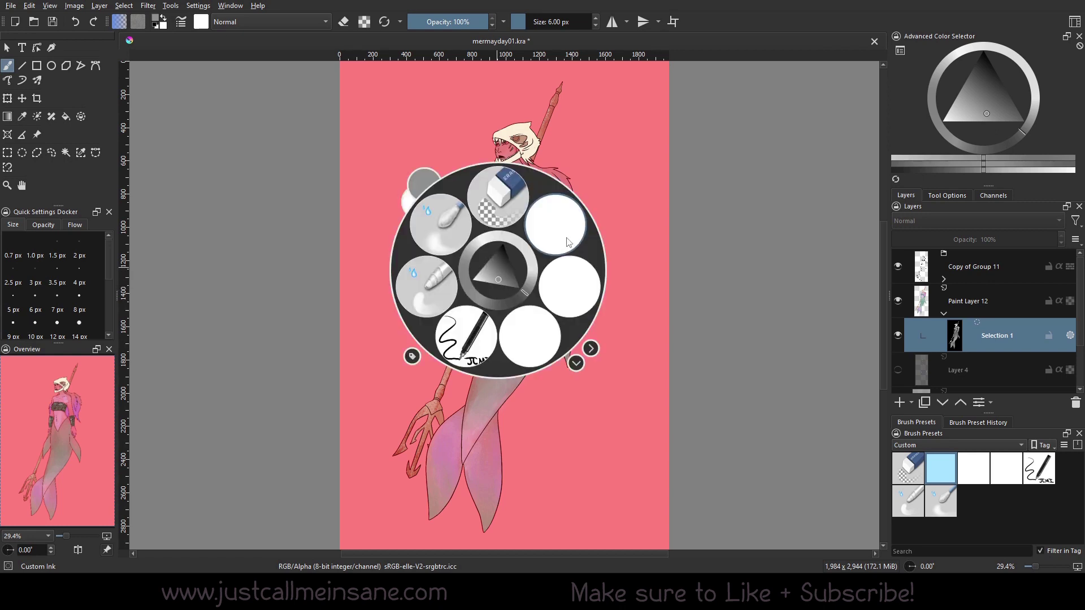
pyautogui.click(378, 137)
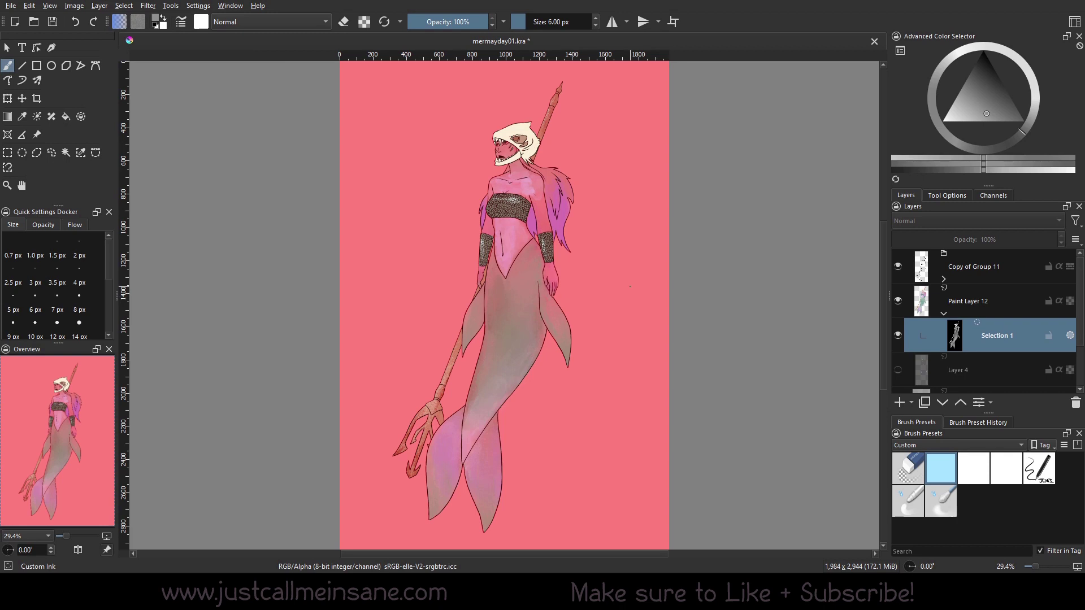
pyautogui.click(312, 24)
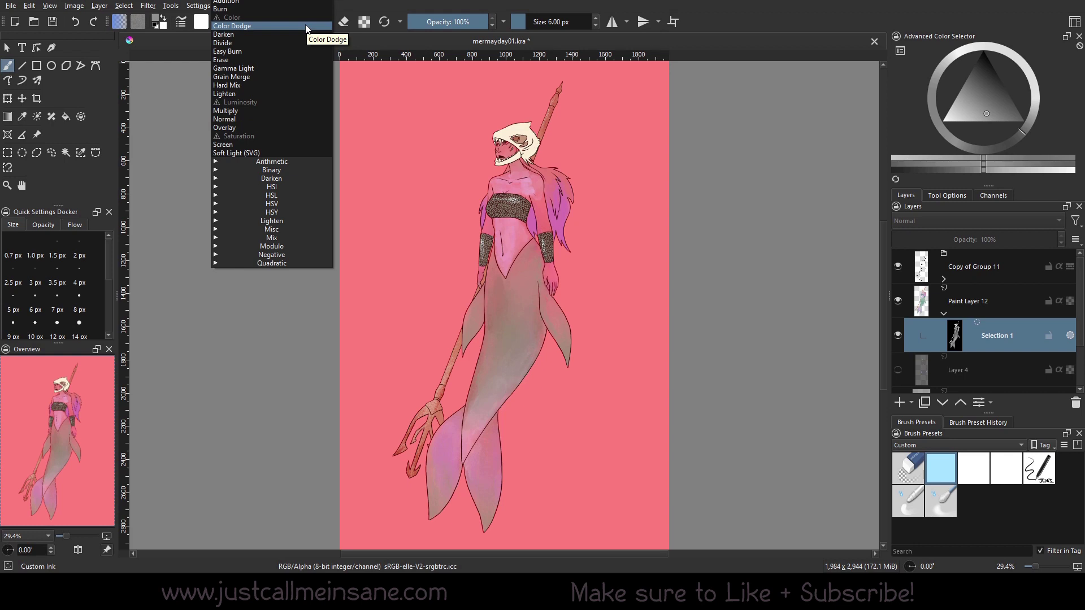
pyautogui.click(403, 7)
# - Hide the Brushes and Stuff toolbar and show it again
pyautogui.click(198, 6)
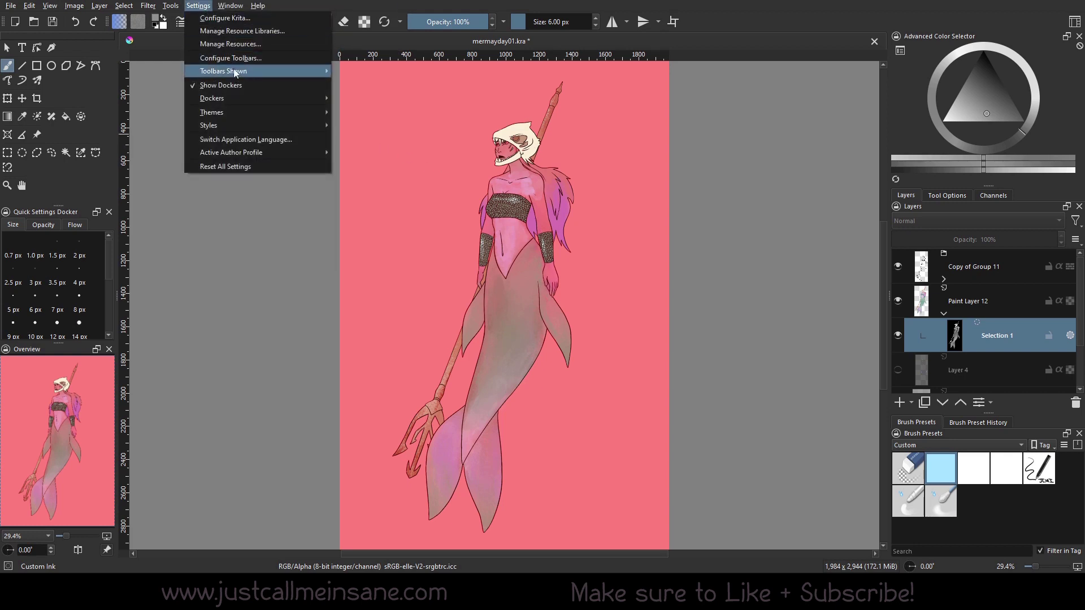
pyautogui.moveTo(244, 74)
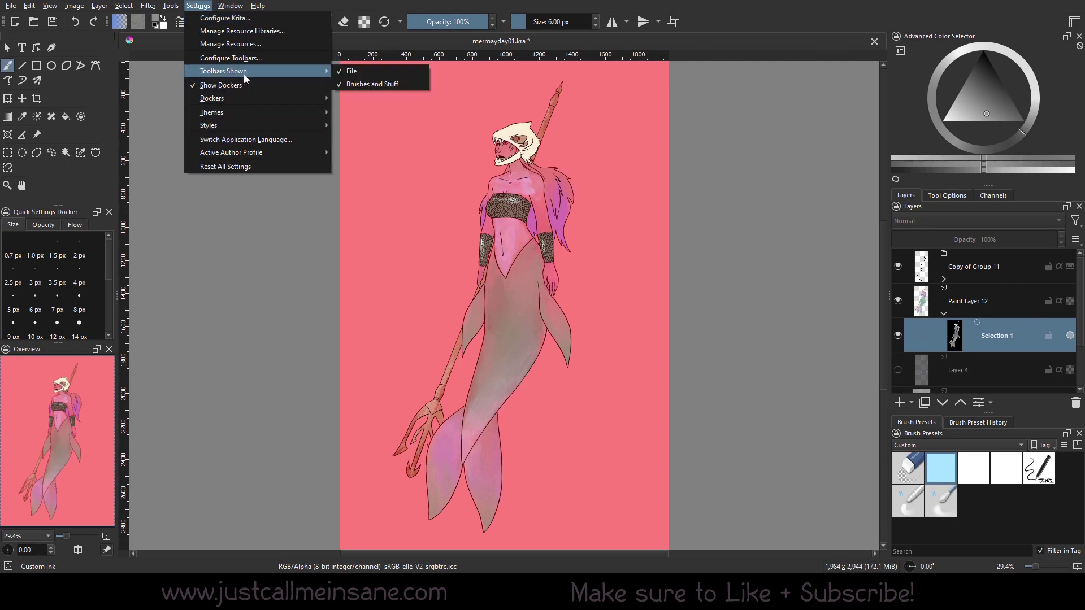
pyautogui.click(339, 85)
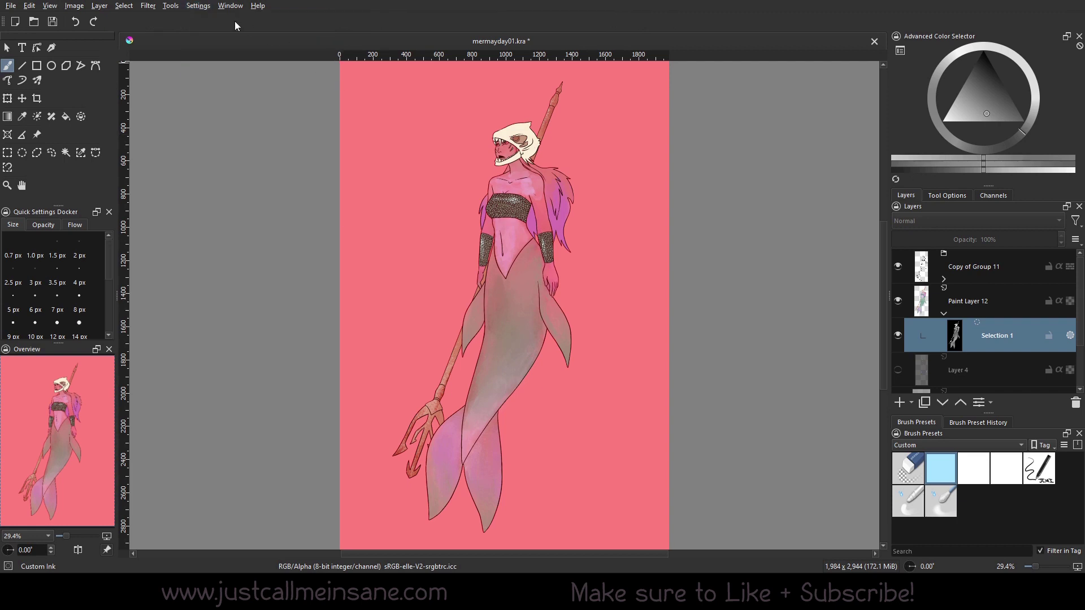
pyautogui.click(198, 6)
pyautogui.moveTo(238, 72)
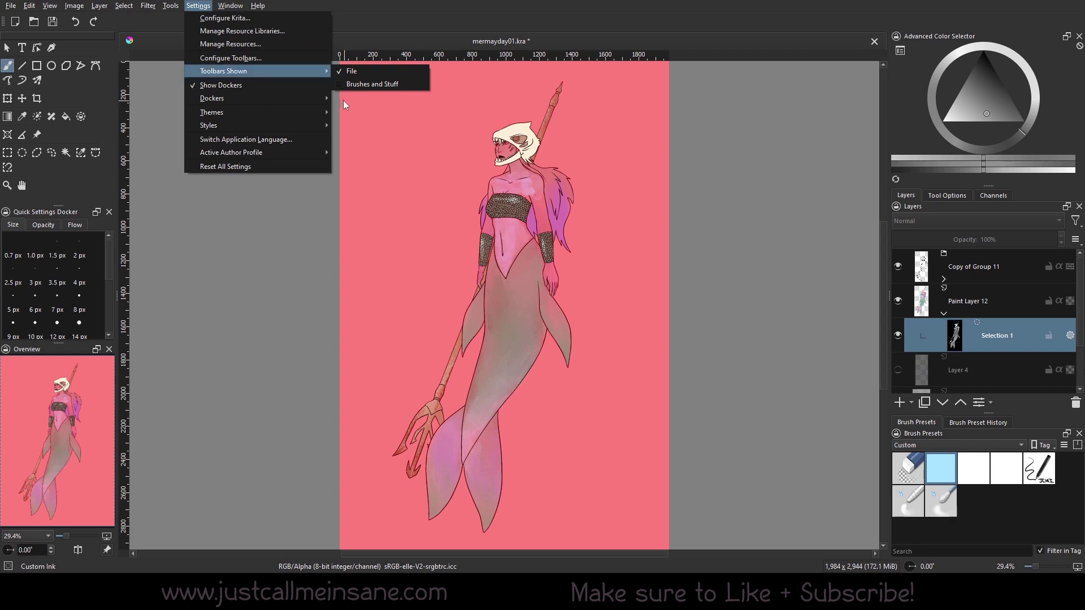
pyautogui.click(338, 84)
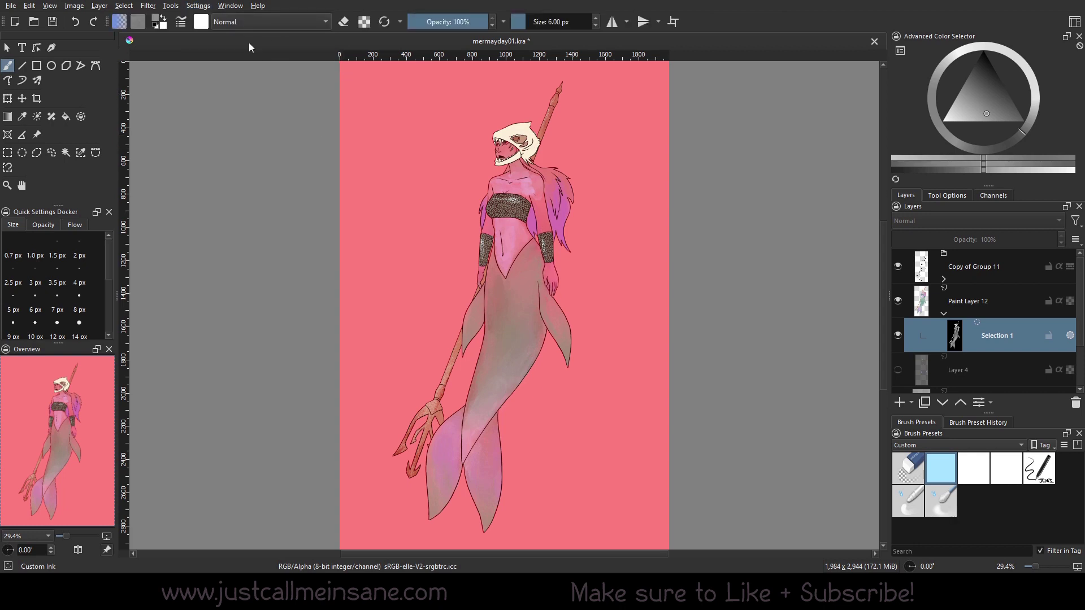
# - Set the brush blending mode to Gamma Dark from the Darken group
pyautogui.click(263, 21)
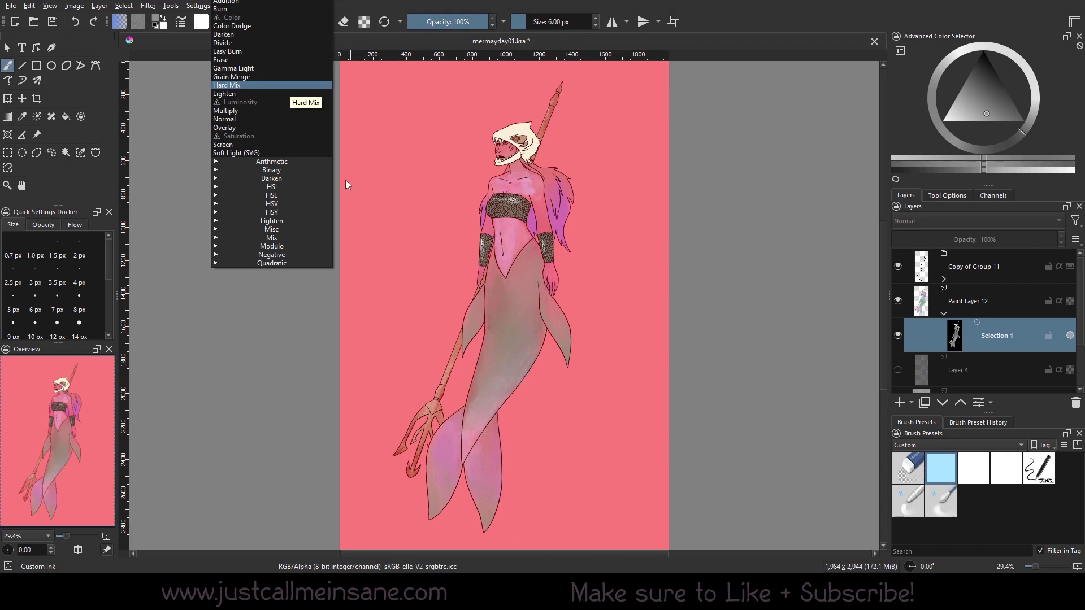
pyautogui.moveTo(247, 182)
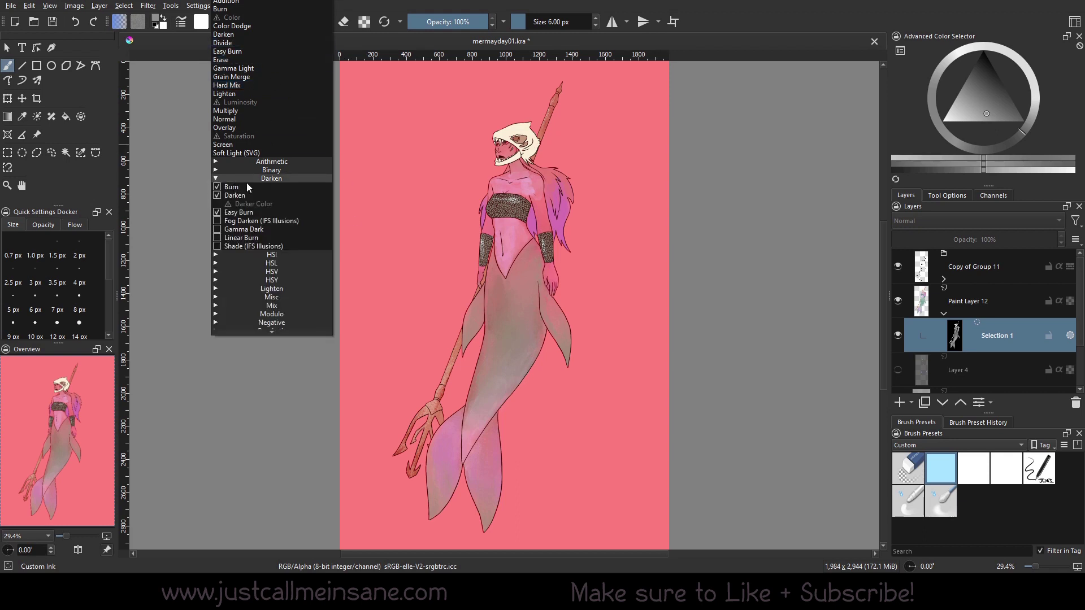
pyautogui.click(280, 230)
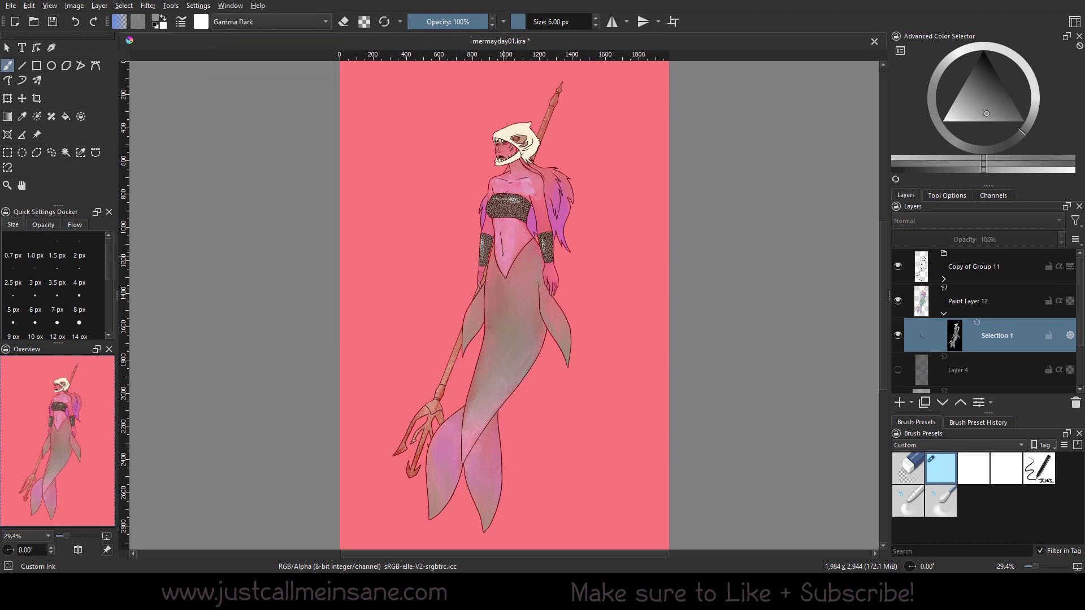
# - Enlarge the brush to 65.49 px, paint over the mermaid's belly on the Selection 1 mask and check the mask preview
pyautogui.moveTo(565, 273)
pyautogui.mouseDown()
pyautogui.moveTo(584, 274)
pyautogui.moveTo(569, 312)
pyautogui.mouseUp()
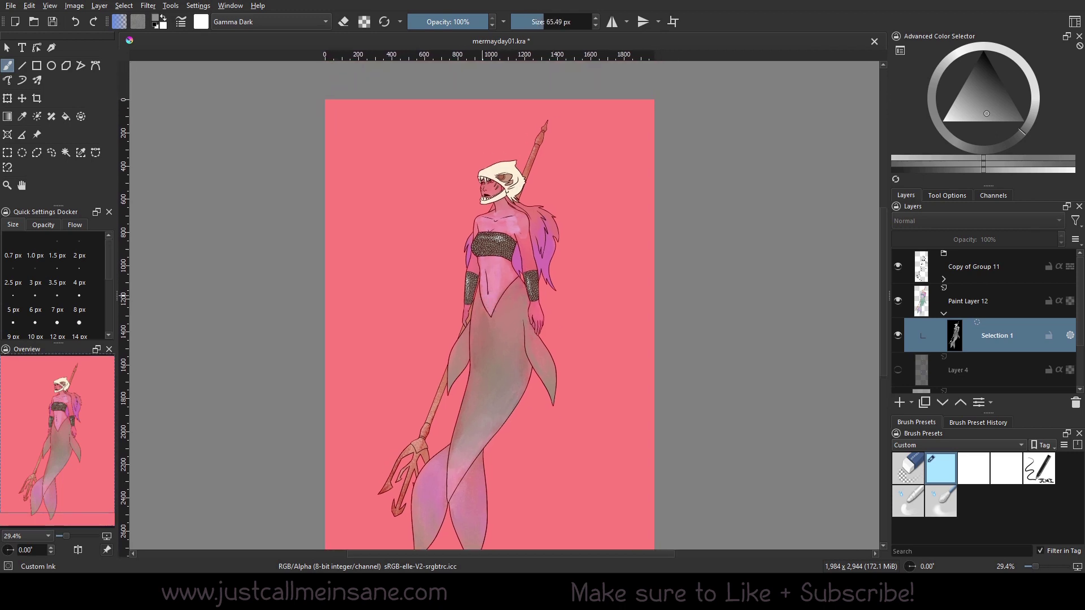
pyautogui.moveTo(486, 289)
pyautogui.mouseDown()
pyautogui.moveTo(493, 310)
pyautogui.moveTo(502, 269)
pyautogui.moveTo(490, 276)
pyautogui.moveTo(503, 266)
pyautogui.moveTo(484, 261)
pyautogui.moveTo(493, 293)
pyautogui.moveTo(507, 267)
pyautogui.moveTo(485, 282)
pyautogui.mouseUp()
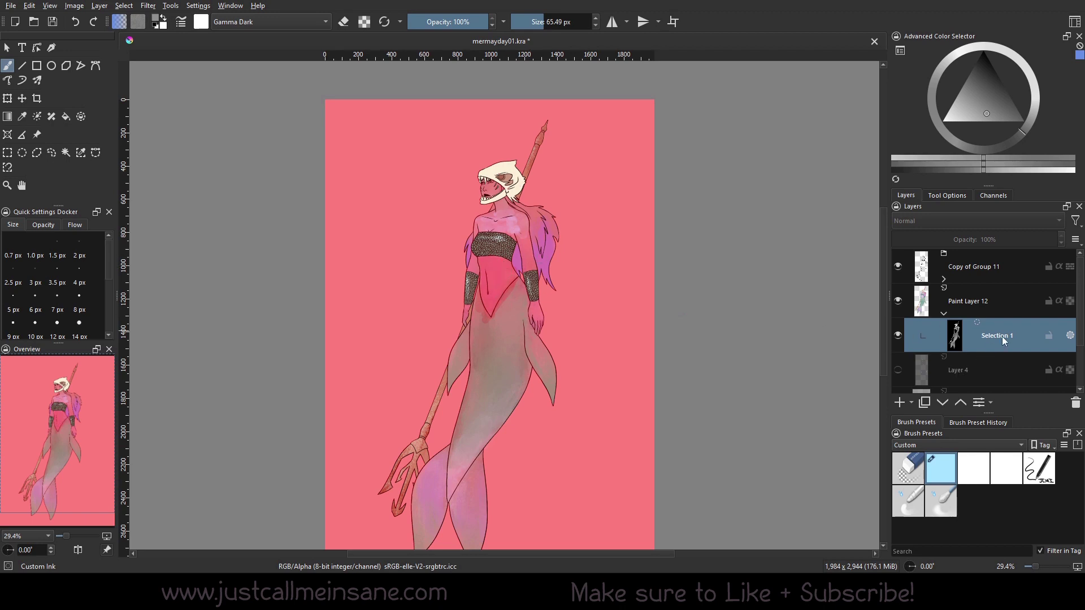
pyautogui.moveTo(1002, 337)
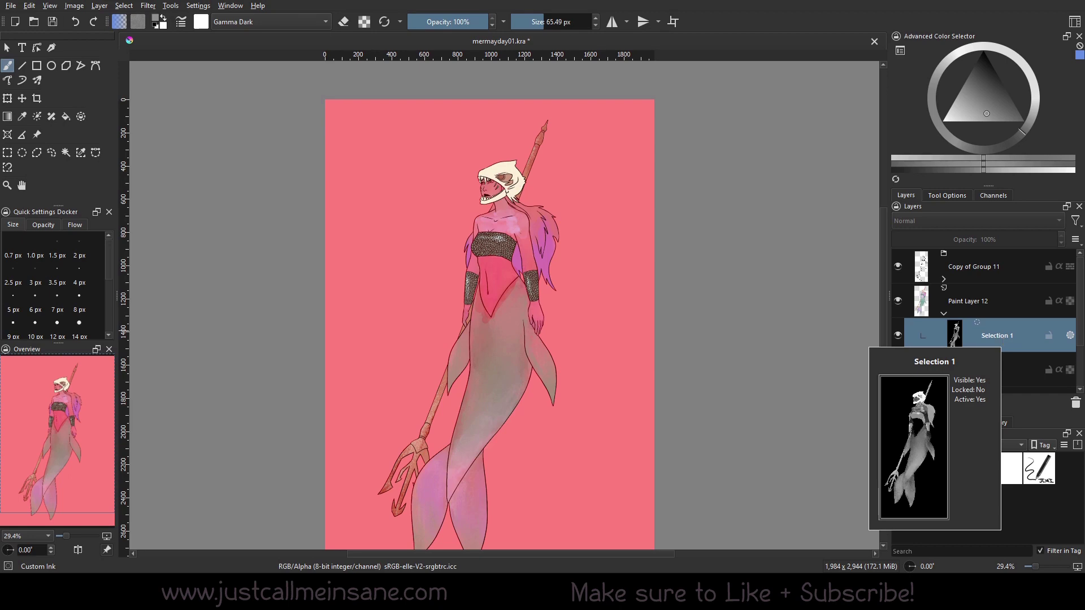
# - On Paint Layer 12, brush a more saturated blue around the mermaid's belly, over the upper tail, scale top and nearby hair
pyautogui.click(906, 316)
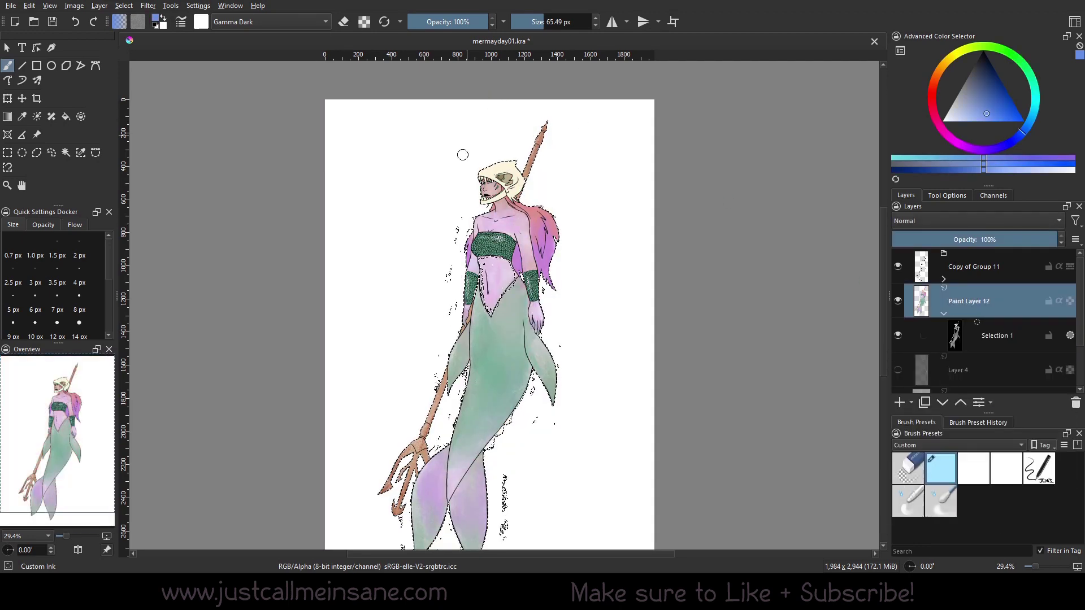
pyautogui.press('+')
pyautogui.press('+')
pyautogui.press('+')
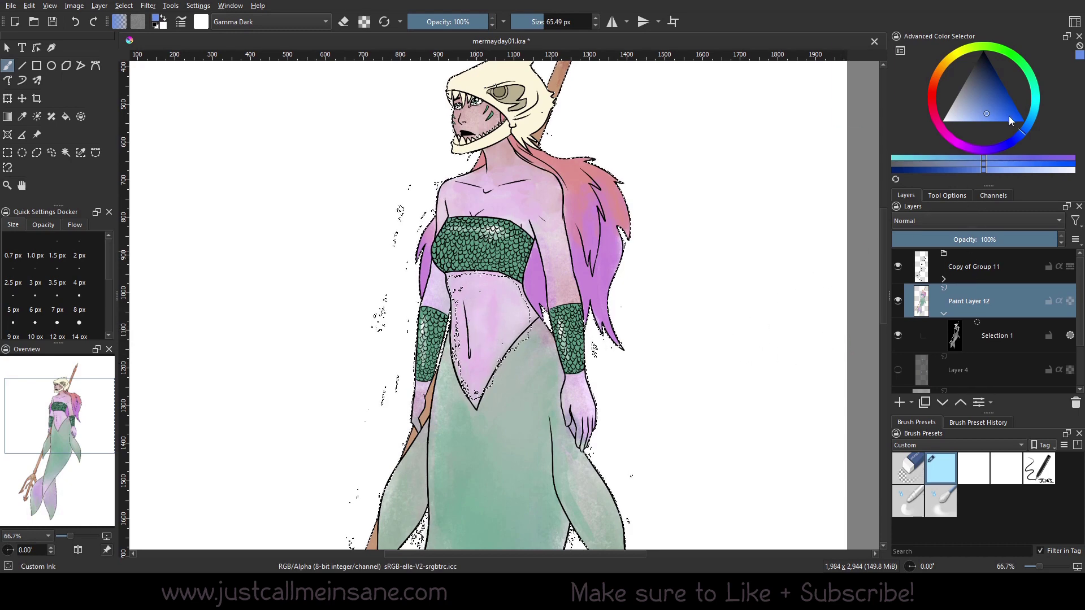
pyautogui.click(1008, 112)
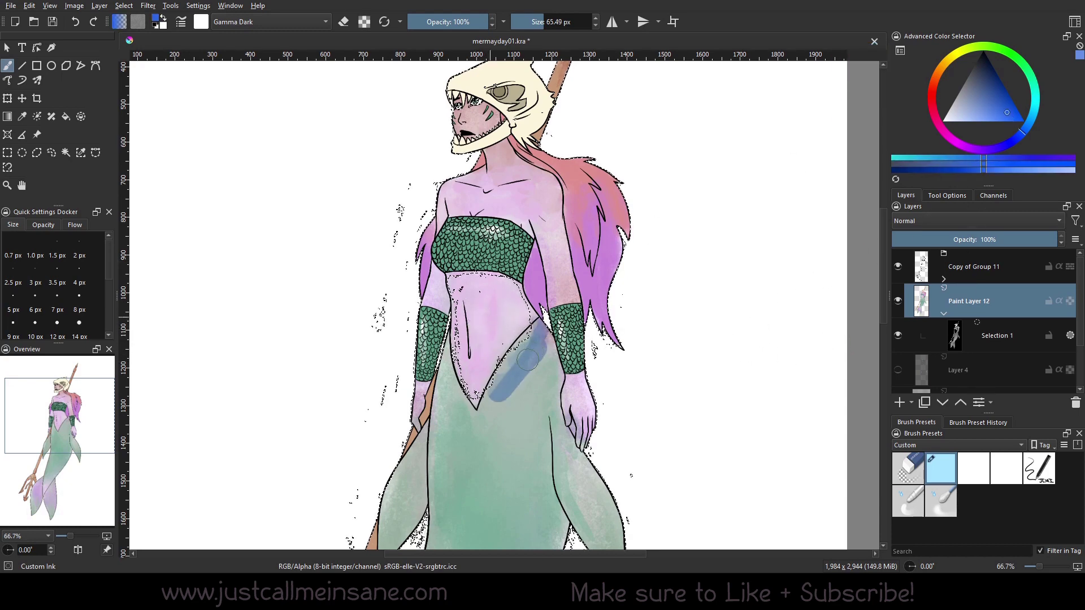
pyautogui.moveTo(528, 360)
pyautogui.mouseDown()
pyautogui.moveTo(471, 429)
pyautogui.moveTo(455, 367)
pyautogui.mouseUp()
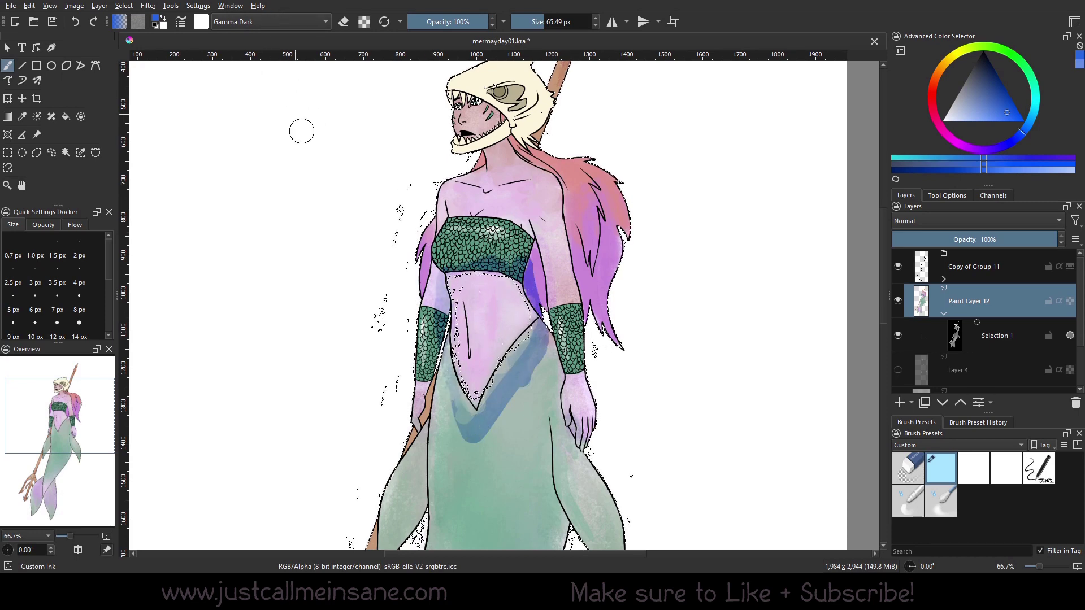
pyautogui.moveTo(456, 414)
pyautogui.mouseDown()
pyautogui.moveTo(515, 373)
pyautogui.moveTo(493, 411)
pyautogui.moveTo(533, 337)
pyautogui.mouseUp()
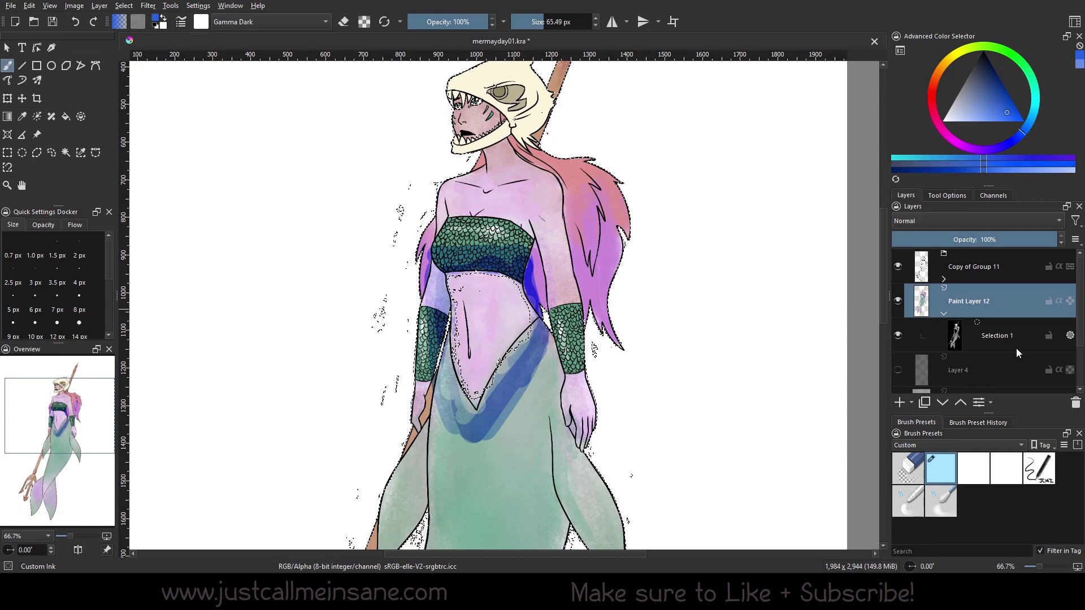
pyautogui.moveTo(957, 334)
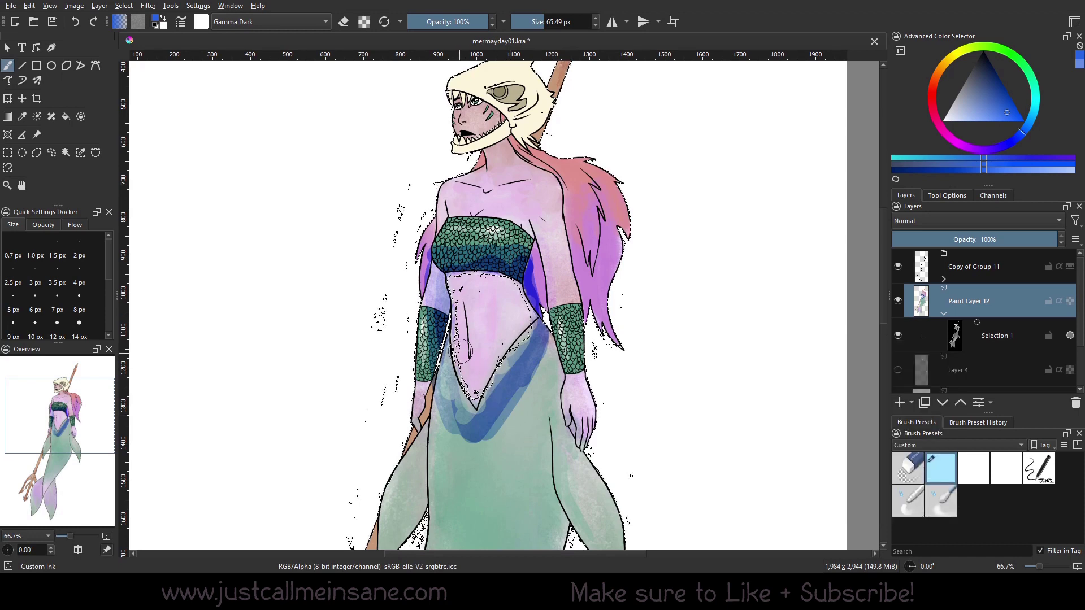
pyautogui.moveTo(523, 366); pyautogui.dragTo(520, 362)
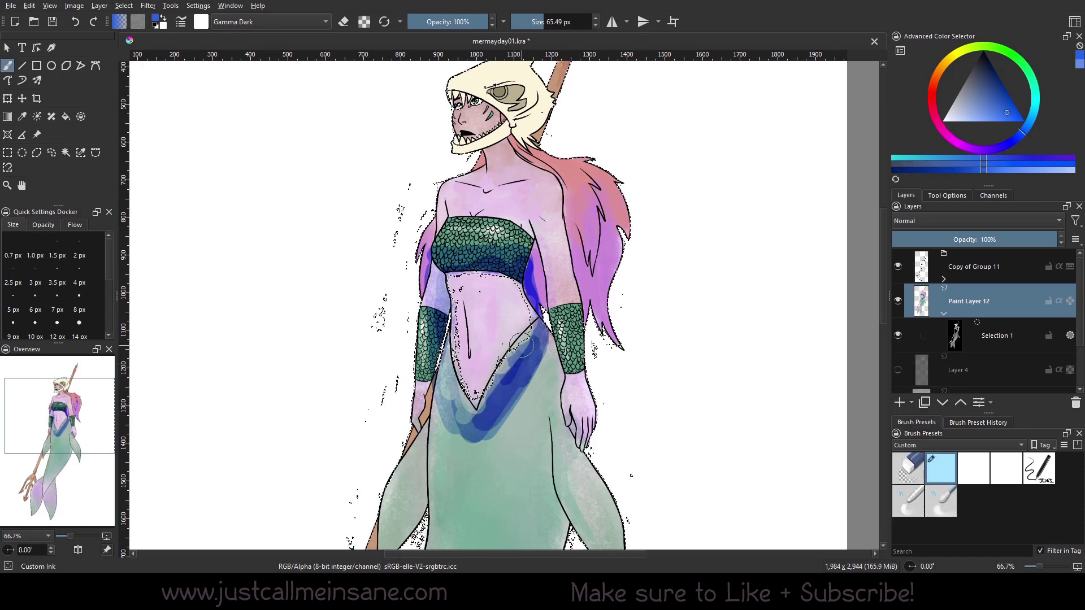
pyautogui.moveTo(542, 368)
pyautogui.mouseDown()
pyautogui.moveTo(470, 463)
pyautogui.moveTo(438, 401)
pyautogui.moveTo(545, 367)
pyautogui.mouseUp()
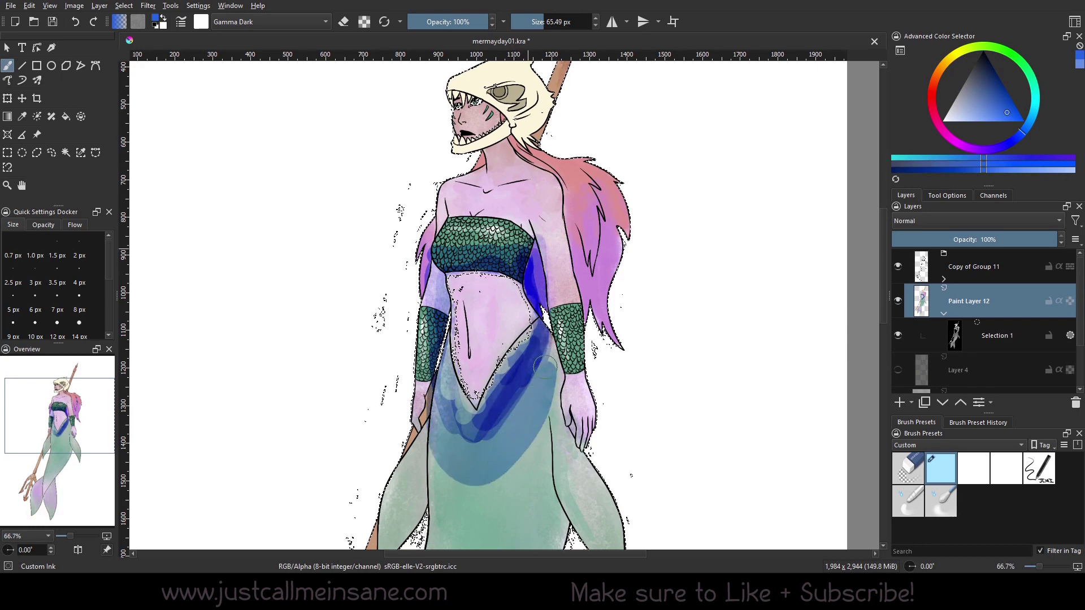
pyautogui.moveTo(539, 432)
pyautogui.mouseDown()
pyautogui.moveTo(457, 482)
pyautogui.moveTo(476, 379)
pyautogui.mouseUp()
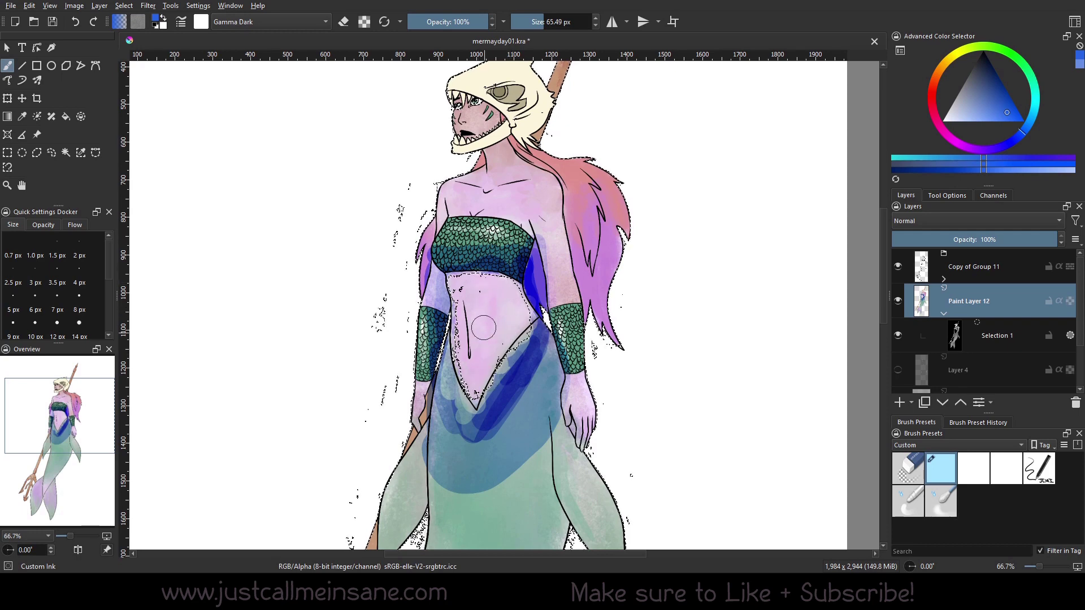
# - Set the brush blending mode to Lighten and paint over the mermaid's belly on the Selection 1 mask
pyautogui.scroll(-3, 532, 343)
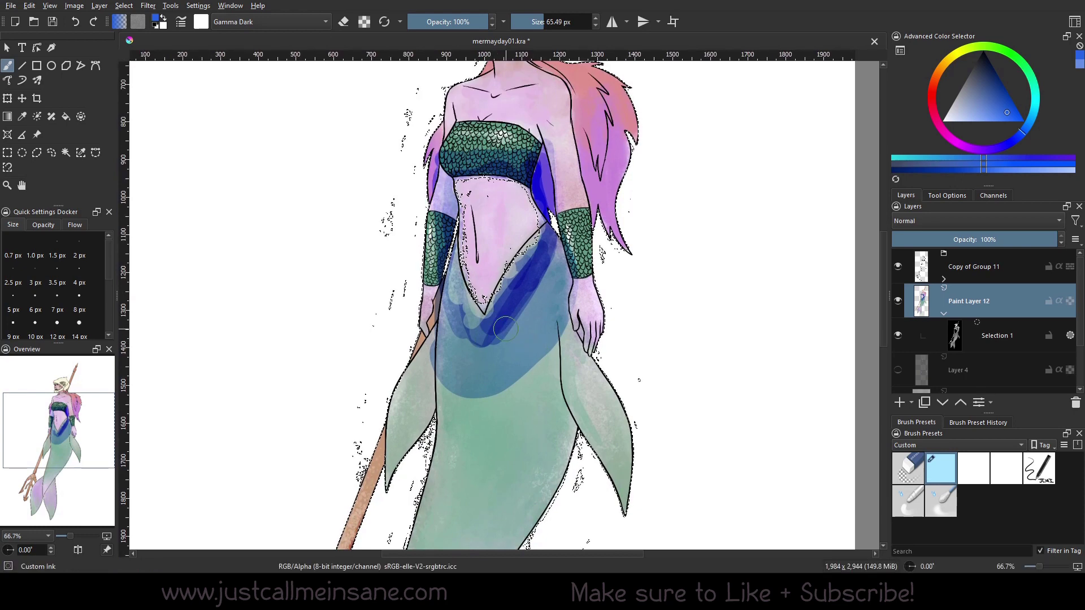
pyautogui.click(270, 22)
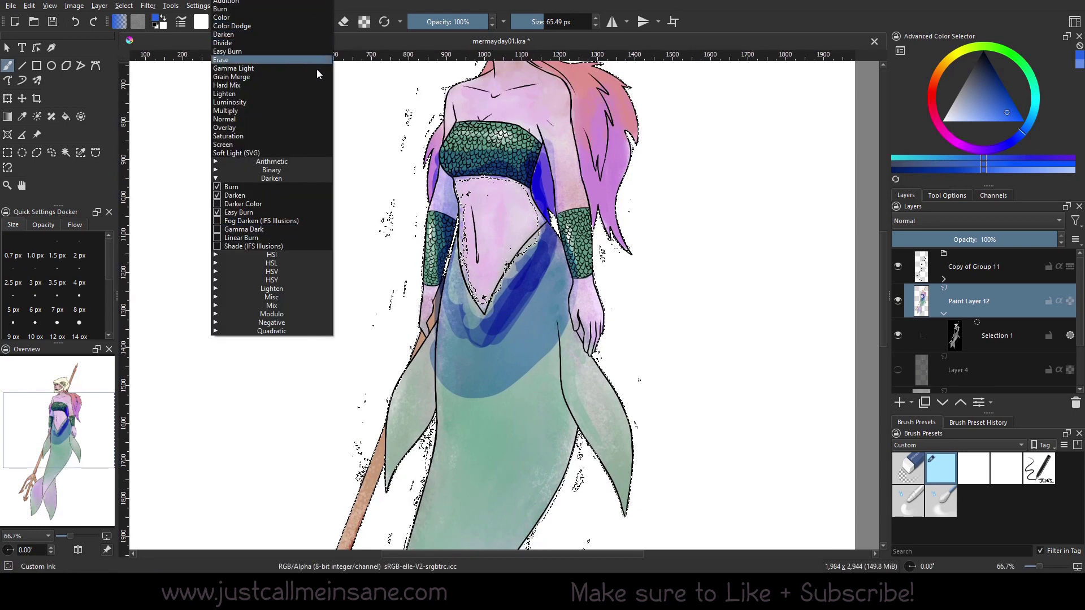
pyautogui.press('Escape')
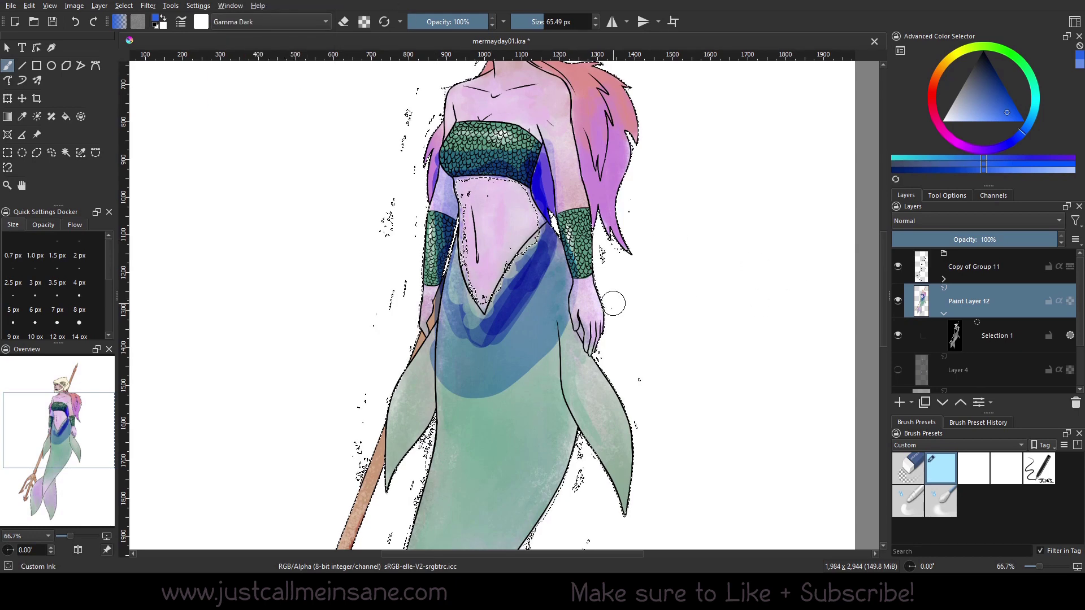
pyautogui.click(996, 337)
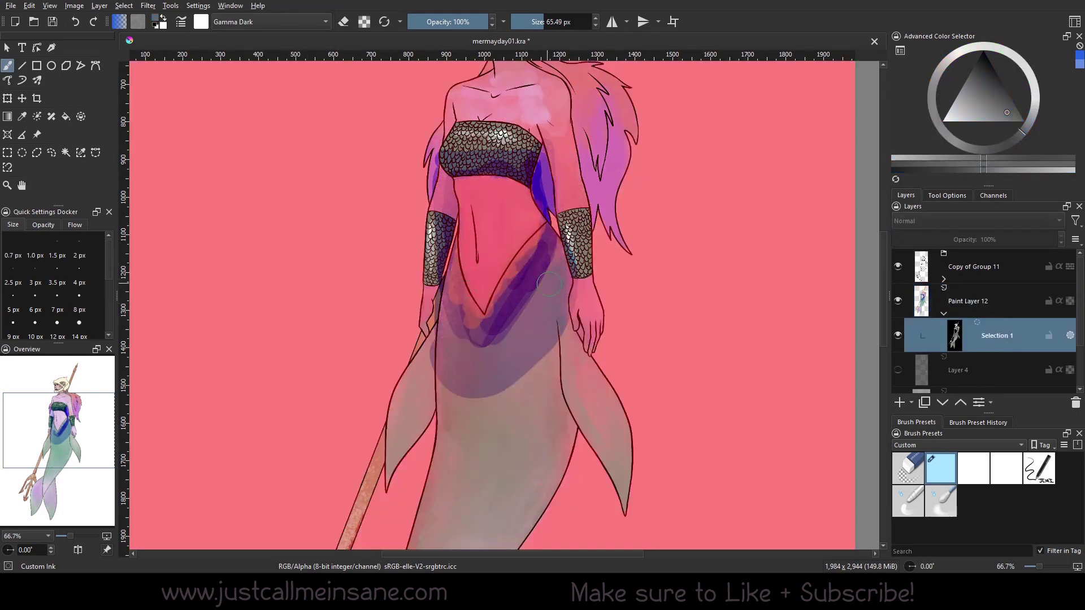
pyautogui.click(251, 20)
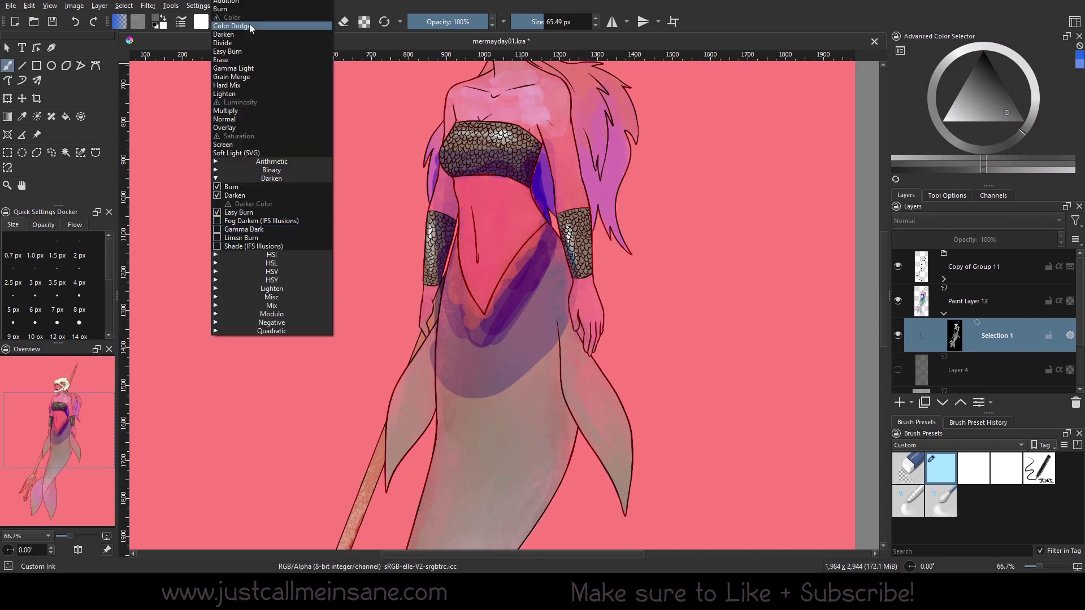
pyautogui.click(264, 93)
pyautogui.moveTo(484, 228)
pyautogui.mouseDown()
pyautogui.moveTo(508, 236)
pyautogui.moveTo(480, 293)
pyautogui.mouseUp()
pyautogui.moveTo(522, 196)
pyautogui.mouseDown()
pyautogui.moveTo(458, 187)
pyautogui.moveTo(467, 226)
pyautogui.mouseUp()
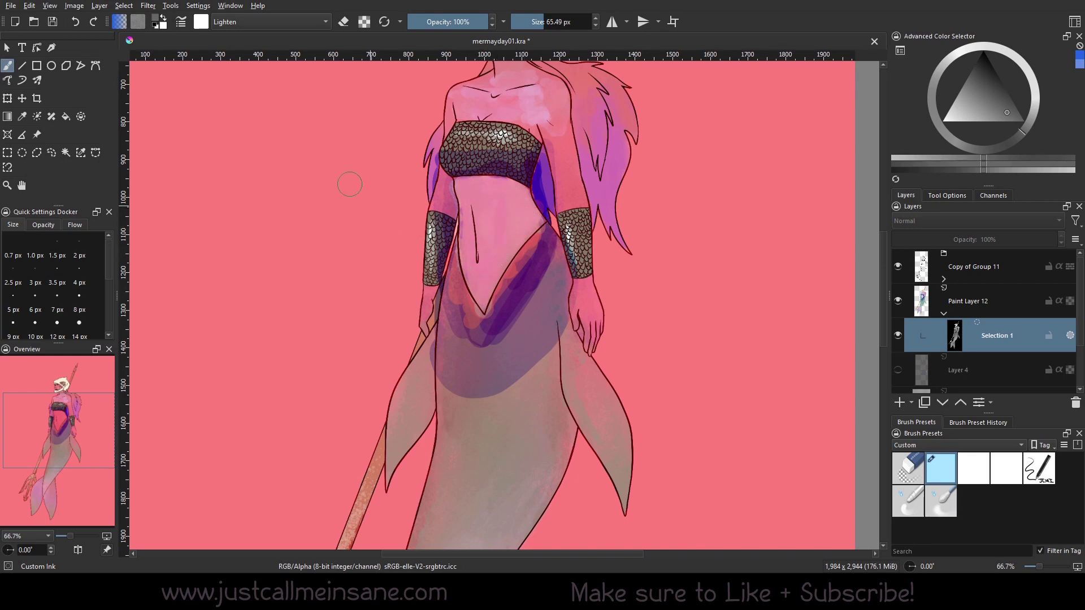
# - On Paint Layer 12, set the brush blending mode to Normal and paint the mermaid's belly blue
pyautogui.click(969, 301)
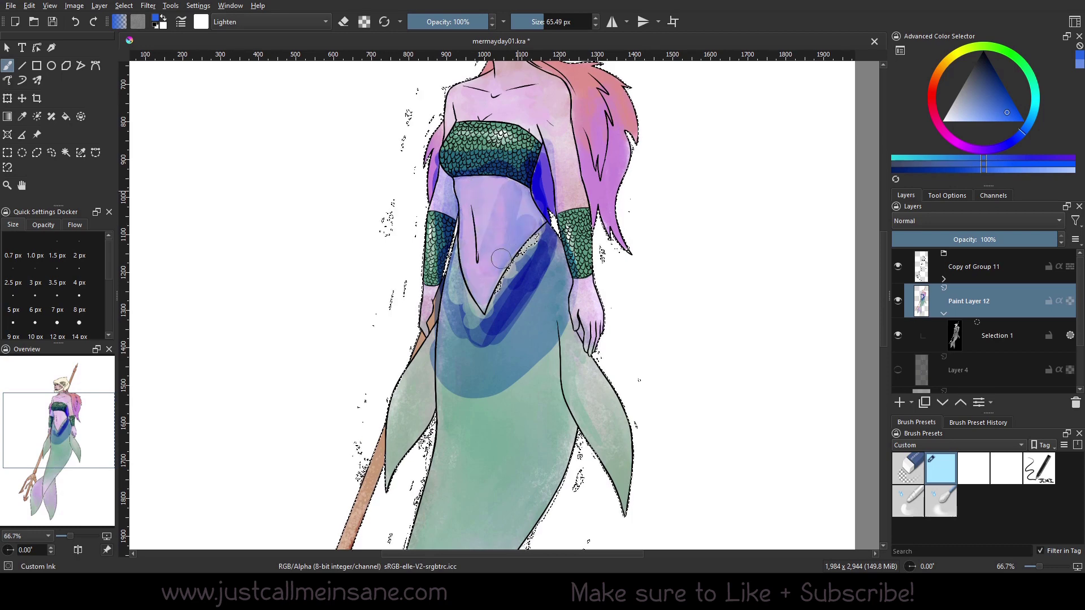
pyautogui.moveTo(467, 182); pyautogui.dragTo(491, 178)
pyautogui.hotkey('ctrl', 'z')
pyautogui.click(269, 21)
pyautogui.click(279, 116)
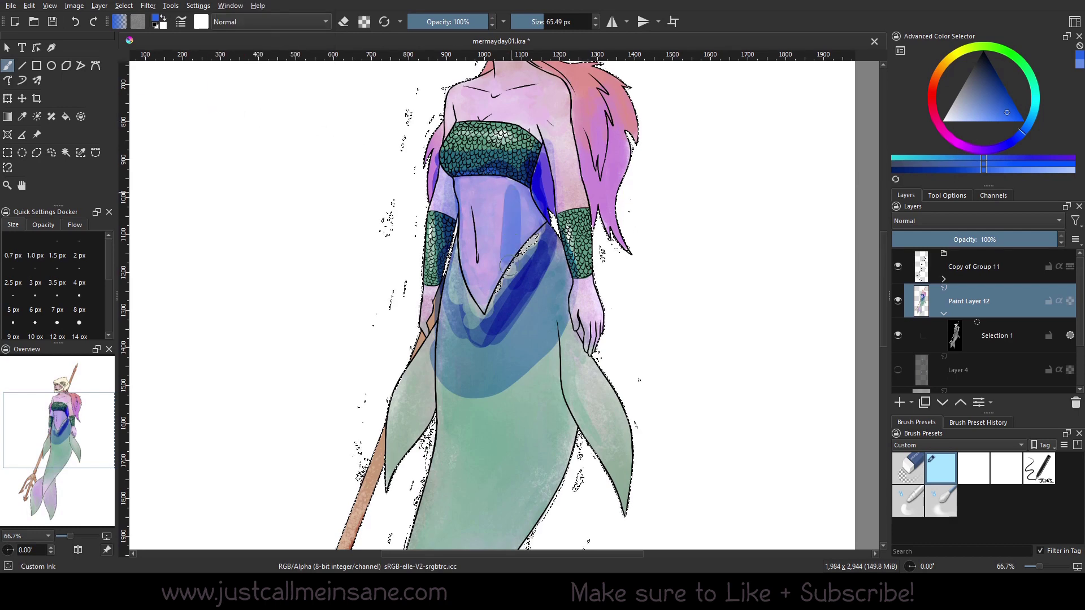
pyautogui.moveTo(493, 233); pyautogui.dragTo(468, 244)
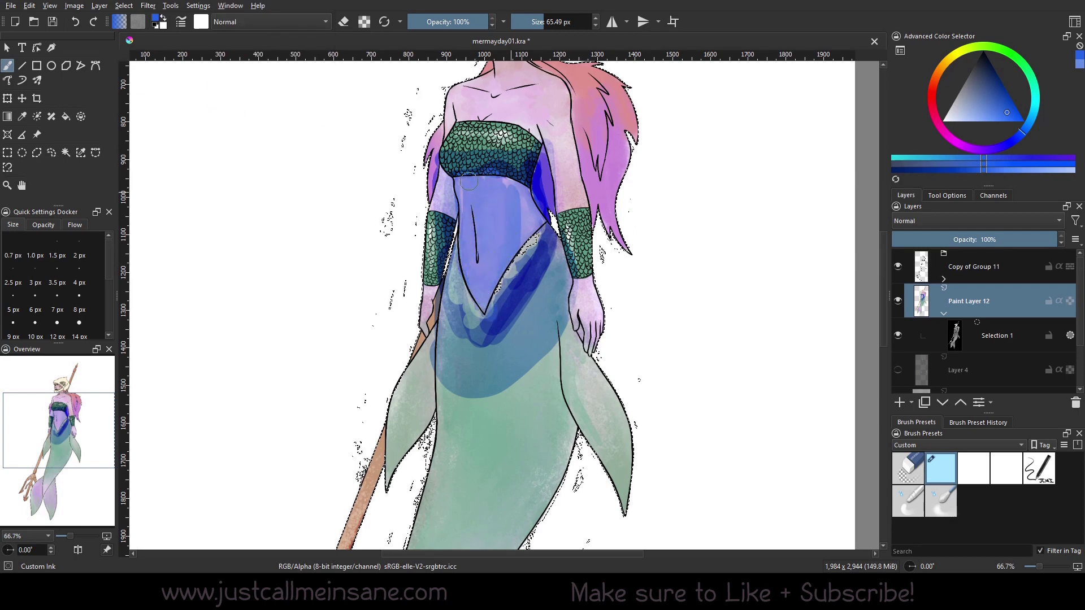
pyautogui.moveTo(520, 206)
pyautogui.mouseDown()
pyautogui.moveTo(517, 233)
pyautogui.moveTo(489, 265)
pyautogui.moveTo(481, 184)
pyautogui.mouseUp()
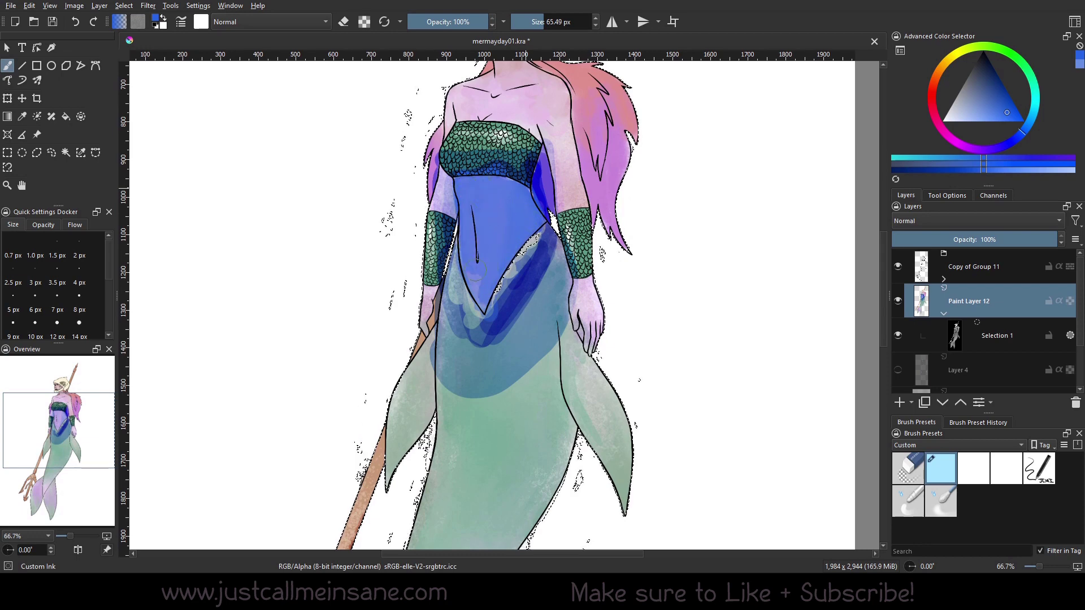
pyautogui.hotkey('ctrl', 'z')
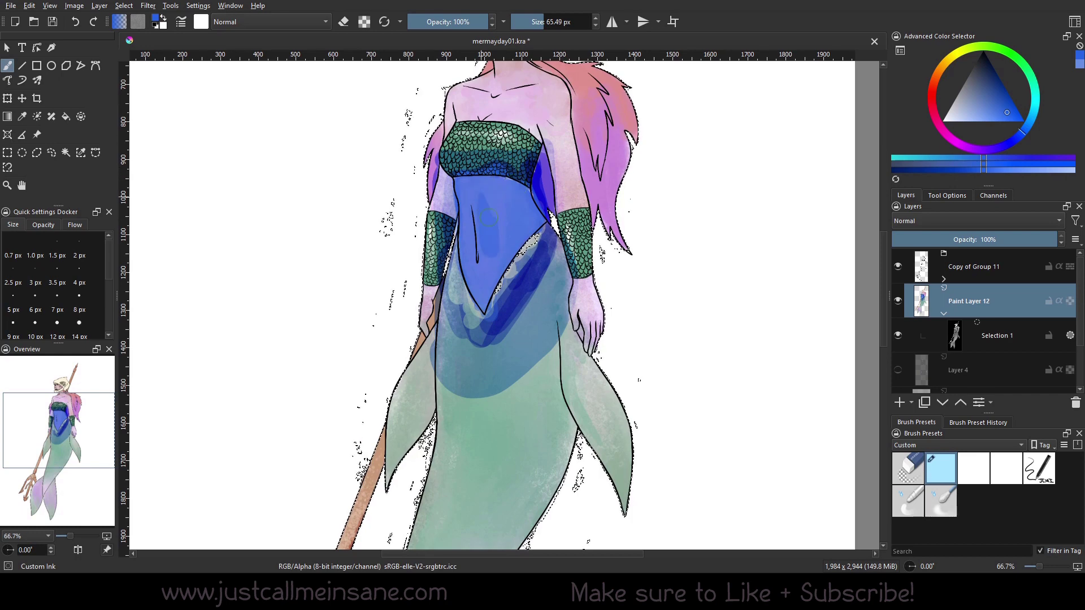
pyautogui.moveTo(517, 200); pyautogui.dragTo(479, 189)
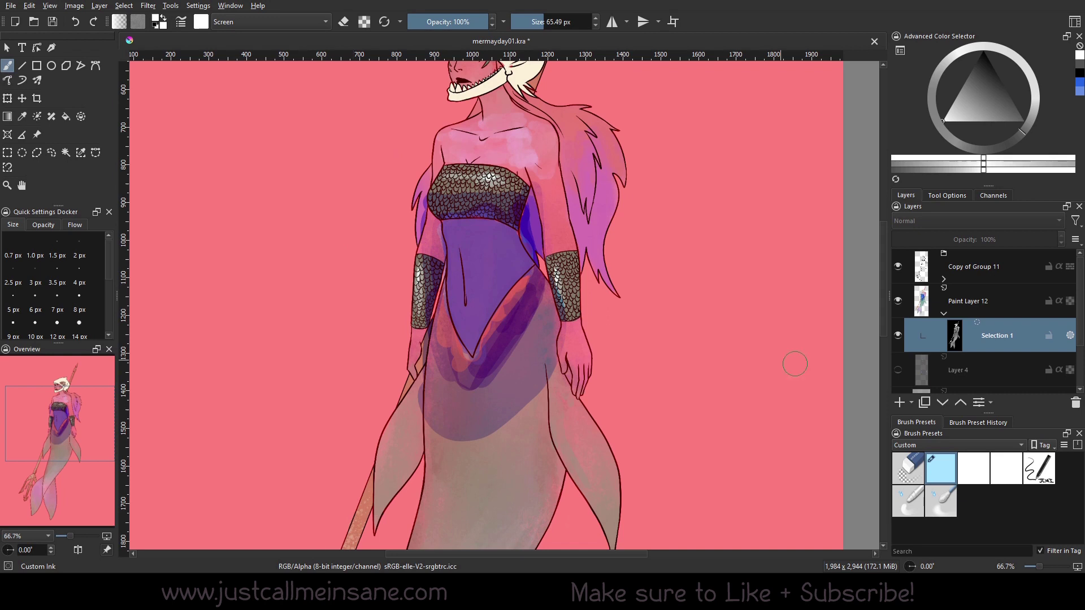
# - On the Selection 1 mask, paint over the belly in Screen mode, first with dark greys and finally with white
pyautogui.moveTo(957, 337)
pyautogui.click(315, 21)
pyautogui.click(320, 24)
pyautogui.click(987, 108)
pyautogui.moveTo(987, 107)
pyautogui.mouseDown()
pyautogui.moveTo(994, 101)
pyautogui.moveTo(977, 104)
pyautogui.moveTo(991, 90)
pyautogui.moveTo(972, 104)
pyautogui.moveTo(997, 103)
pyautogui.moveTo(995, 116)
pyautogui.mouseUp()
pyautogui.moveTo(525, 287)
pyautogui.mouseDown()
pyautogui.moveTo(491, 326)
pyautogui.moveTo(532, 282)
pyautogui.moveTo(508, 308)
pyautogui.mouseUp()
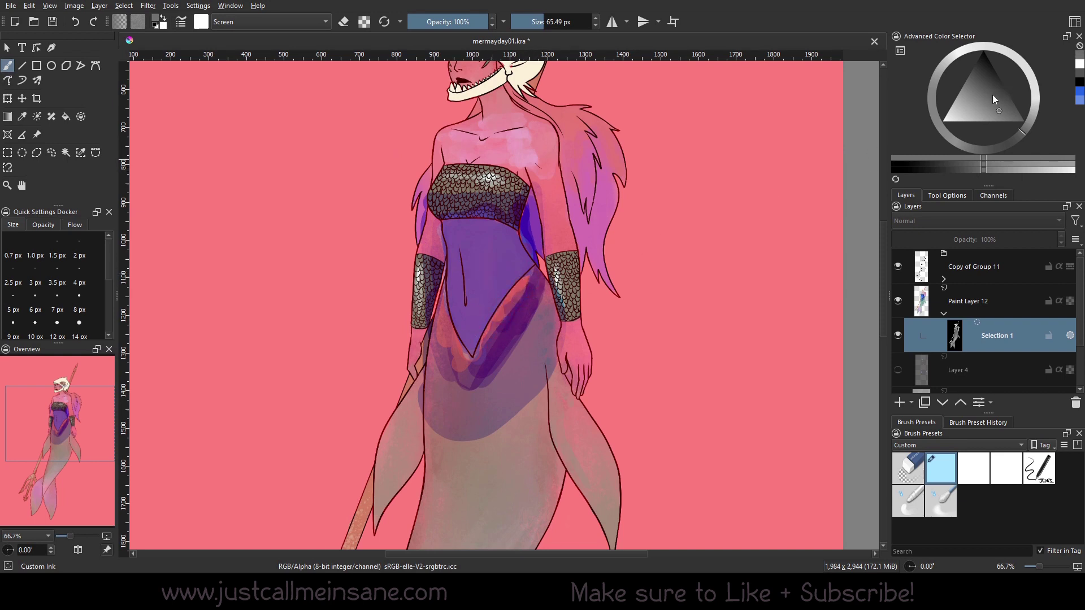
pyautogui.click(980, 87)
pyautogui.moveTo(473, 222)
pyautogui.mouseDown()
pyautogui.moveTo(489, 252)
pyautogui.moveTo(472, 307)
pyautogui.moveTo(497, 294)
pyautogui.moveTo(494, 308)
pyautogui.moveTo(527, 261)
pyautogui.moveTo(511, 232)
pyautogui.moveTo(449, 224)
pyautogui.moveTo(454, 247)
pyautogui.moveTo(480, 237)
pyautogui.mouseUp()
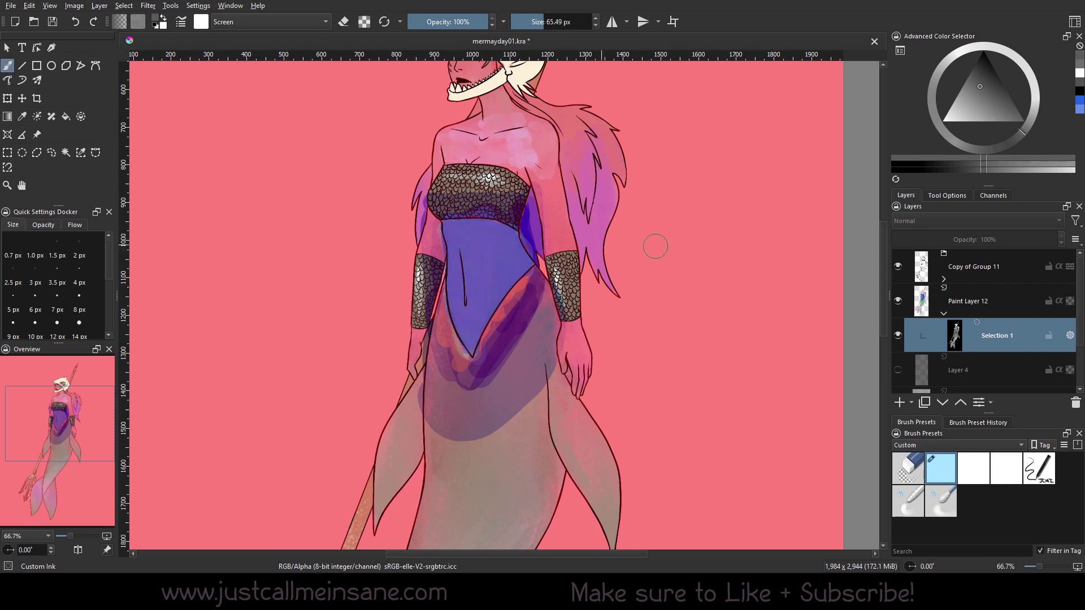
pyautogui.click(941, 128)
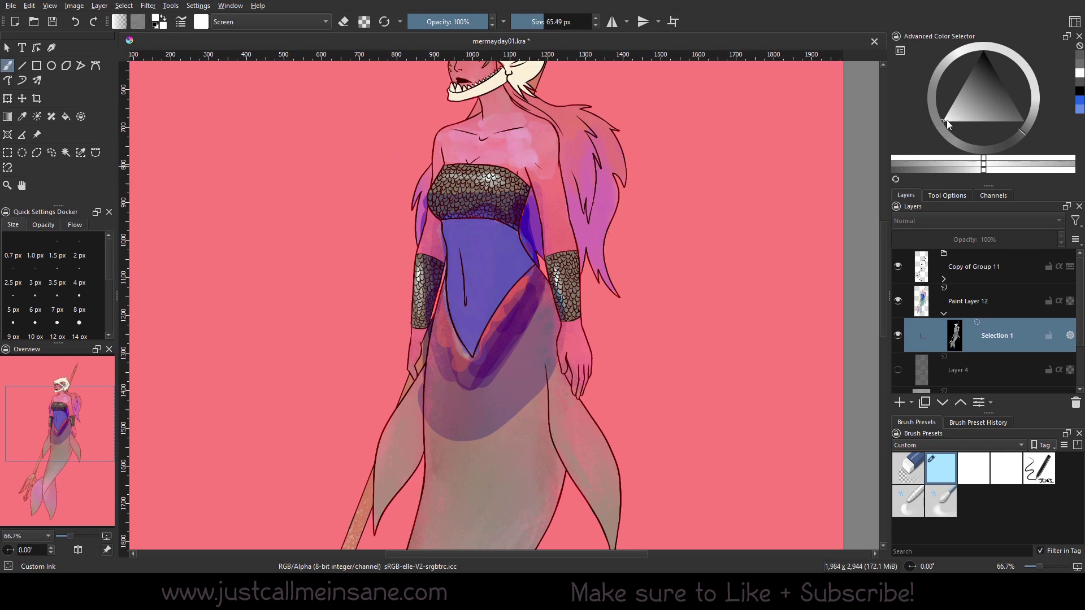
pyautogui.moveTo(453, 233)
pyautogui.mouseDown()
pyautogui.moveTo(478, 302)
pyautogui.moveTo(502, 258)
pyautogui.moveTo(497, 289)
pyautogui.moveTo(531, 265)
pyautogui.moveTo(489, 223)
pyautogui.moveTo(499, 225)
pyautogui.moveTo(449, 226)
pyautogui.moveTo(454, 241)
pyautogui.moveTo(490, 240)
pyautogui.moveTo(456, 273)
pyautogui.moveTo(470, 331)
pyautogui.mouseUp()
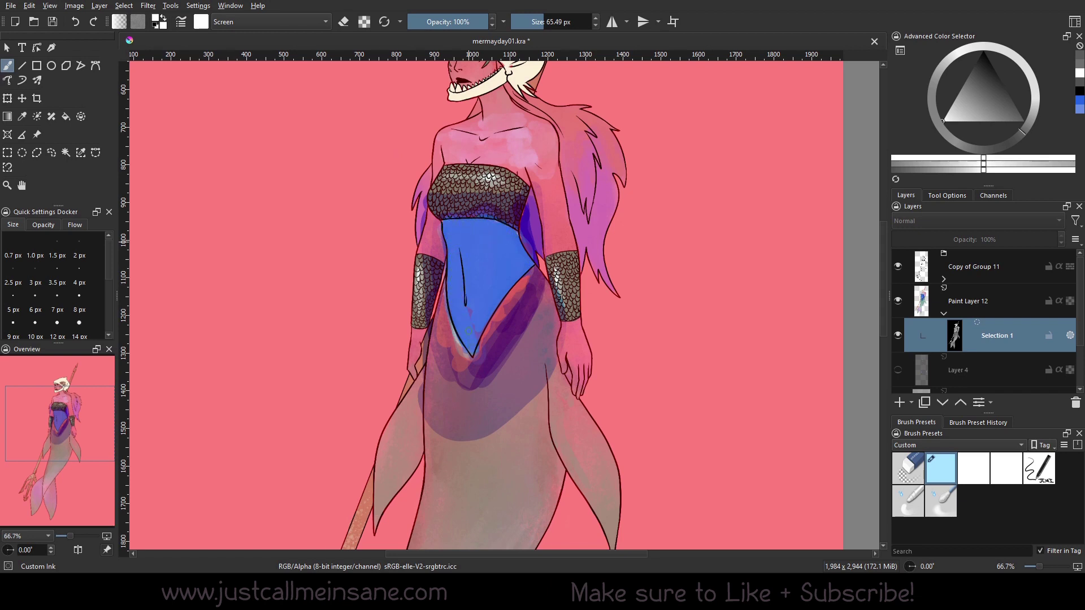
# - Set the brush blending mode to Normal and paint white and grey over the mermaid's left wristband on the mask
pyautogui.click(286, 23)
pyautogui.click(265, 119)
pyautogui.moveTo(560, 257); pyautogui.dragTo(570, 317)
pyautogui.click(987, 109)
pyautogui.moveTo(557, 265)
pyautogui.mouseDown()
pyautogui.moveTo(585, 314)
pyautogui.moveTo(585, 291)
pyautogui.mouseUp()
# - Try painting a dark grey over the mermaid's tail on the mask with the Divide blending mode
pyautogui.click(985, 87)
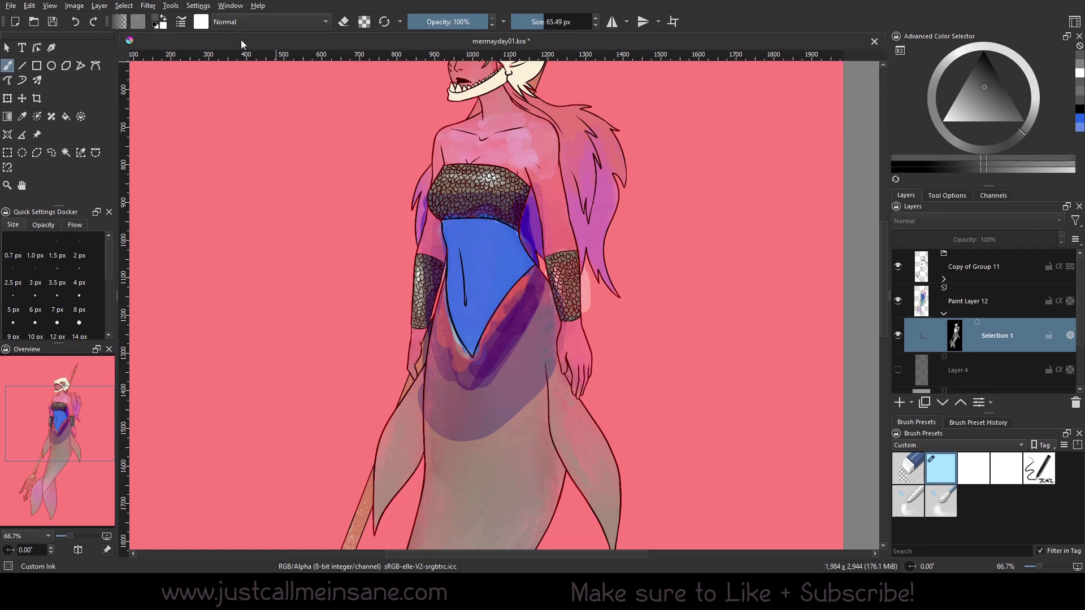
pyautogui.click(269, 22)
pyautogui.click(265, 42)
pyautogui.moveTo(507, 405)
pyautogui.mouseDown()
pyautogui.moveTo(476, 427)
pyautogui.moveTo(485, 467)
pyautogui.moveTo(454, 374)
pyautogui.moveTo(488, 339)
pyautogui.moveTo(489, 317)
pyautogui.moveTo(409, 365)
pyautogui.moveTo(421, 392)
pyautogui.moveTo(408, 445)
pyautogui.moveTo(423, 468)
pyautogui.moveTo(421, 509)
pyautogui.moveTo(407, 516)
pyautogui.moveTo(391, 498)
pyautogui.moveTo(400, 432)
pyautogui.moveTo(378, 503)
pyautogui.moveTo(383, 428)
pyautogui.mouseUp()
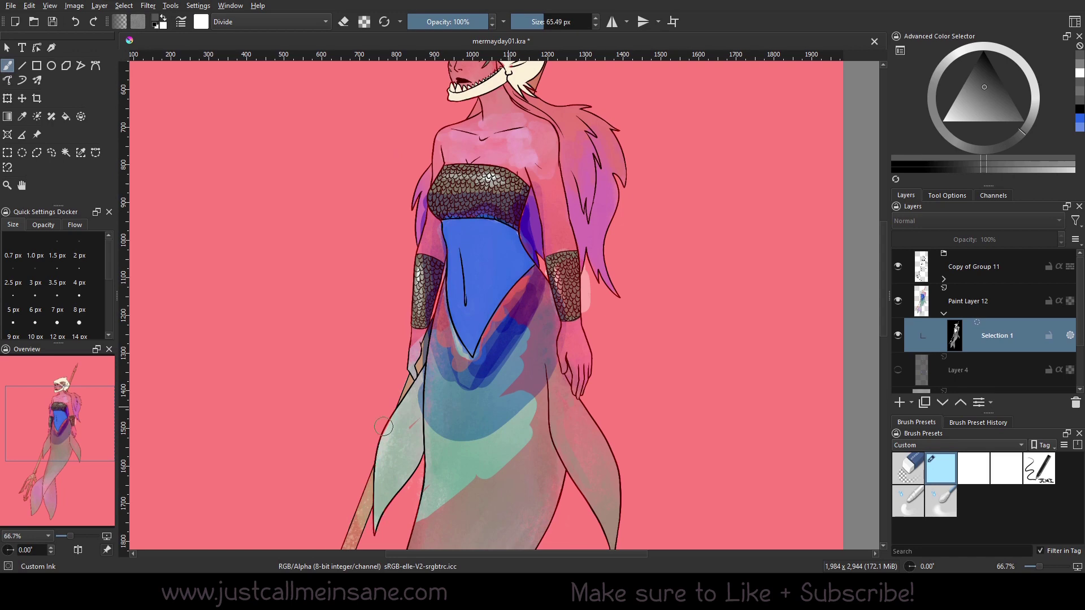
pyautogui.moveTo(445, 373)
pyautogui.mouseDown()
pyautogui.moveTo(426, 527)
pyautogui.moveTo(486, 460)
pyautogui.moveTo(455, 481)
pyautogui.moveTo(482, 503)
pyautogui.moveTo(521, 483)
pyautogui.moveTo(578, 383)
pyautogui.moveTo(543, 467)
pyautogui.mouseUp()
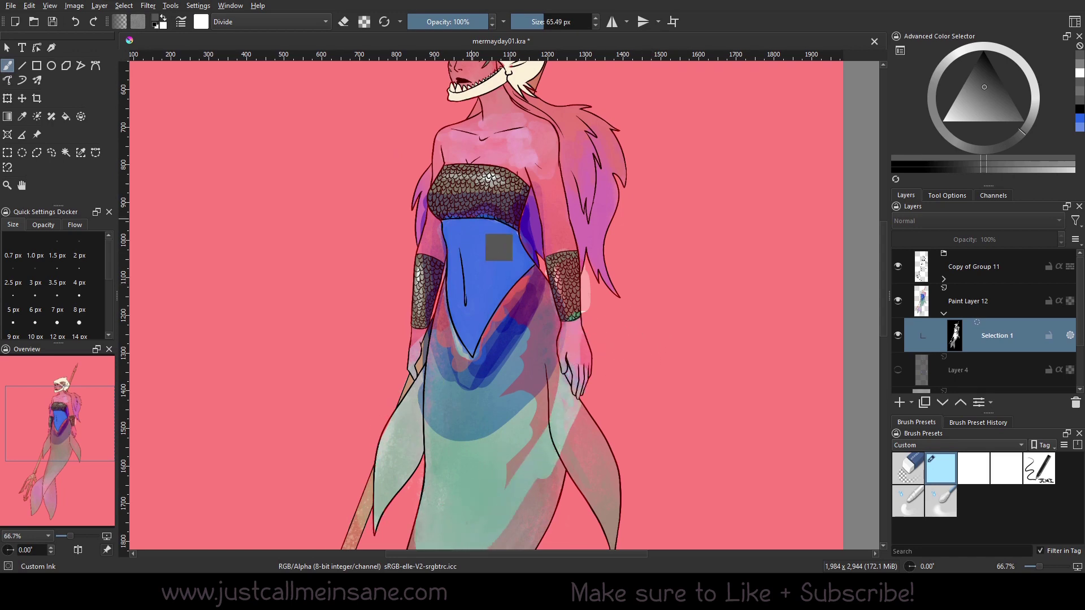
pyautogui.hotkey('ctrl', 'z')
# - Try white in Difference mode with a 116.12 px brush over the background, arms, belly and tail on the mask
pyautogui.hotkey('alt', 'shift', 'e')
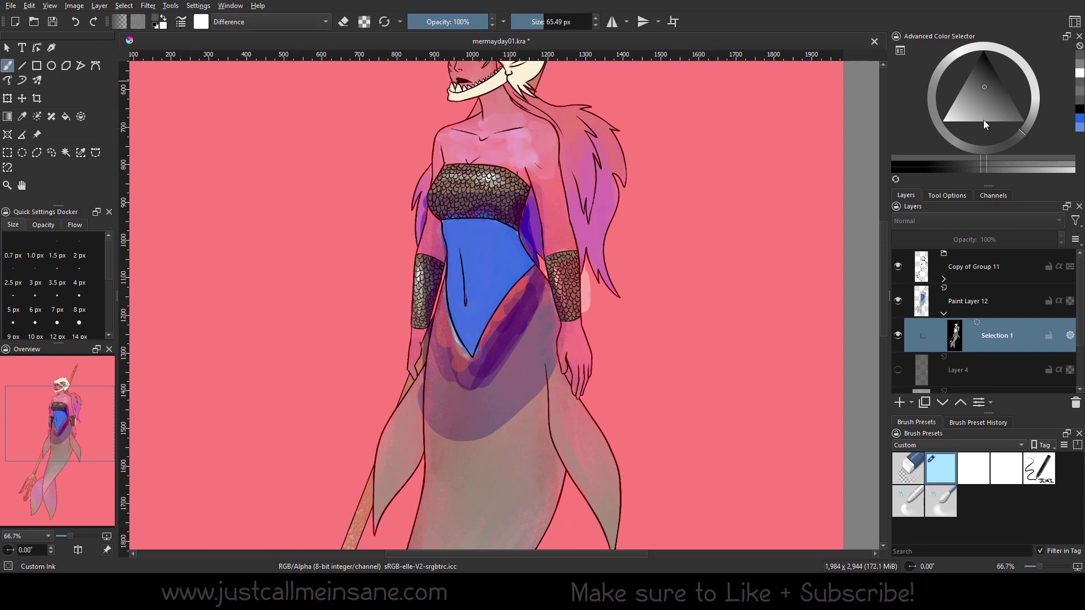
pyautogui.moveTo(983, 120); pyautogui.dragTo(934, 131)
pyautogui.moveTo(372, 276)
pyautogui.mouseDown()
pyautogui.moveTo(387, 286)
pyautogui.moveTo(497, 281)
pyautogui.moveTo(445, 280)
pyautogui.mouseUp()
pyautogui.moveTo(535, 241)
pyautogui.mouseDown()
pyautogui.moveTo(471, 216)
pyautogui.moveTo(495, 192)
pyautogui.moveTo(425, 184)
pyautogui.moveTo(536, 153)
pyautogui.moveTo(415, 160)
pyautogui.moveTo(539, 117)
pyautogui.moveTo(475, 110)
pyautogui.moveTo(530, 168)
pyautogui.moveTo(554, 247)
pyautogui.moveTo(376, 269)
pyautogui.moveTo(349, 295)
pyautogui.moveTo(497, 303)
pyautogui.moveTo(318, 347)
pyautogui.moveTo(508, 334)
pyautogui.moveTo(382, 388)
pyautogui.moveTo(568, 383)
pyautogui.moveTo(414, 404)
pyautogui.moveTo(433, 421)
pyautogui.moveTo(291, 408)
pyautogui.moveTo(333, 401)
pyautogui.moveTo(329, 392)
pyautogui.moveTo(285, 414)
pyautogui.moveTo(330, 372)
pyautogui.moveTo(289, 421)
pyautogui.moveTo(565, 430)
pyautogui.moveTo(385, 456)
pyautogui.moveTo(494, 461)
pyautogui.moveTo(391, 484)
pyautogui.moveTo(441, 489)
pyautogui.moveTo(415, 504)
pyautogui.moveTo(573, 507)
pyautogui.moveTo(513, 500)
pyautogui.moveTo(506, 483)
pyautogui.moveTo(565, 414)
pyautogui.moveTo(566, 440)
pyautogui.moveTo(515, 436)
pyautogui.mouseUp()
pyautogui.moveTo(492, 389)
pyautogui.mouseDown()
pyautogui.moveTo(485, 383)
pyautogui.moveTo(480, 451)
pyautogui.mouseUp()
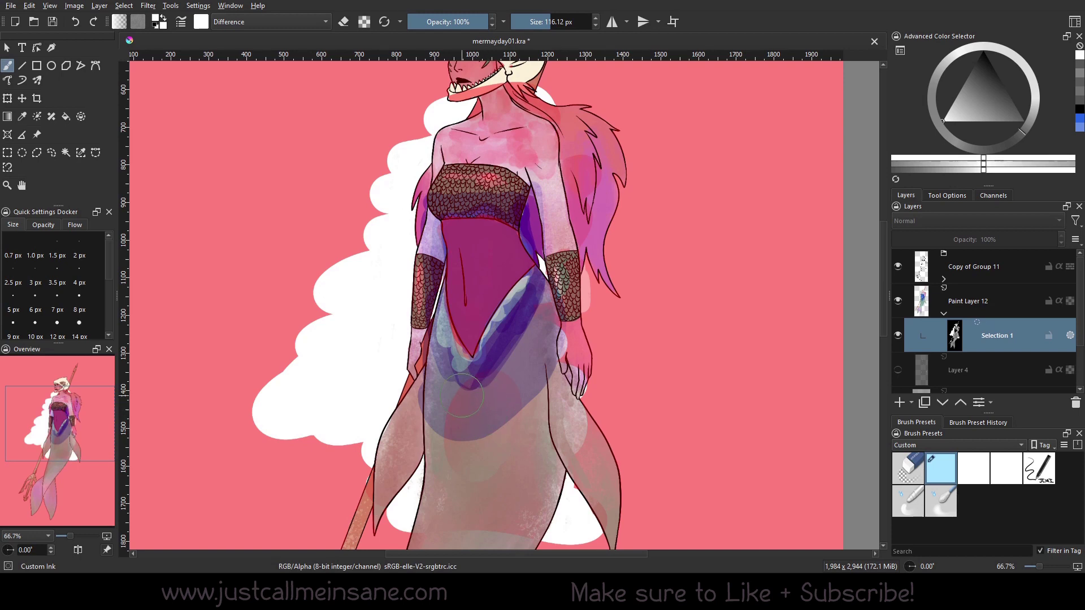
pyautogui.moveTo(961, 332)
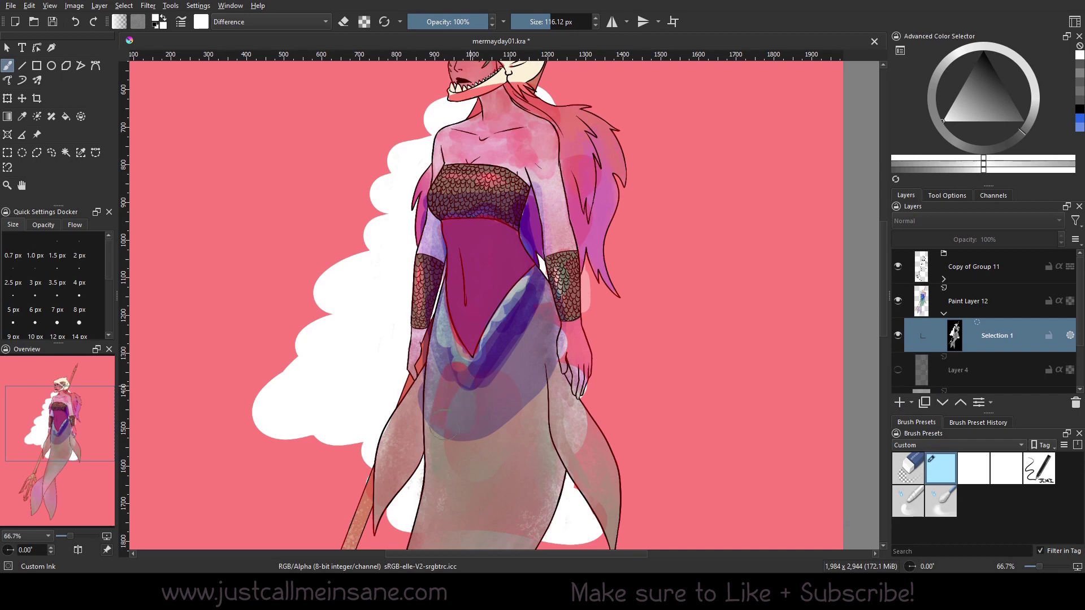
pyautogui.moveTo(459, 376)
pyautogui.mouseDown()
pyautogui.moveTo(534, 289)
pyautogui.moveTo(438, 355)
pyautogui.moveTo(432, 486)
pyautogui.moveTo(455, 362)
pyautogui.moveTo(505, 319)
pyautogui.moveTo(489, 362)
pyautogui.moveTo(542, 440)
pyautogui.moveTo(530, 506)
pyautogui.moveTo(571, 418)
pyautogui.moveTo(588, 305)
pyautogui.moveTo(539, 176)
pyautogui.moveTo(498, 130)
pyautogui.moveTo(469, 147)
pyautogui.moveTo(543, 249)
pyautogui.moveTo(559, 240)
pyautogui.moveTo(496, 386)
pyautogui.mouseUp()
# - Reduce the brush to 41.51 px and paint white in Difference mode over the skull helmet and face on the mask
pyautogui.press('[')
pyautogui.press('[')
pyautogui.press('[')
pyautogui.press('[')
pyautogui.moveTo(464, 181)
pyautogui.mouseDown()
pyautogui.moveTo(442, 187)
pyautogui.moveTo(455, 182)
pyautogui.moveTo(504, 230)
pyautogui.moveTo(512, 214)
pyautogui.moveTo(523, 225)
pyautogui.moveTo(514, 231)
pyautogui.moveTo(540, 204)
pyautogui.moveTo(519, 192)
pyautogui.moveTo(505, 218)
pyautogui.moveTo(494, 170)
pyautogui.moveTo(531, 192)
pyautogui.moveTo(517, 163)
pyautogui.moveTo(484, 162)
pyautogui.moveTo(438, 203)
pyautogui.moveTo(453, 194)
pyautogui.moveTo(472, 234)
pyautogui.moveTo(494, 233)
pyautogui.mouseUp()
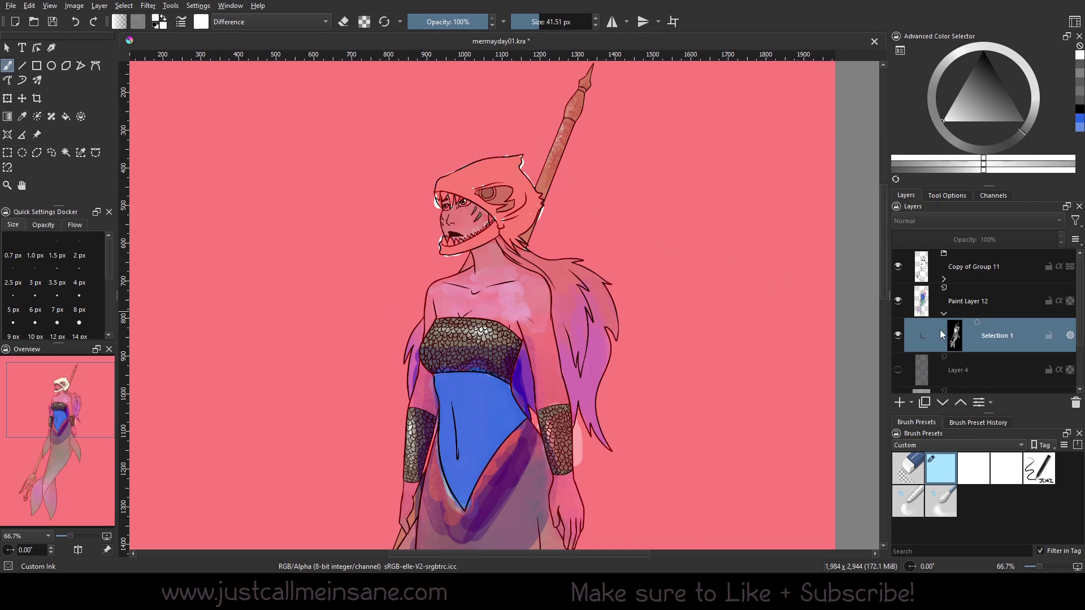
# - On Paint Layer 12, undo a red test stroke, set the brush blending mode to Normal and enlarge the brush to 147.85 px
pyautogui.press('pageup')
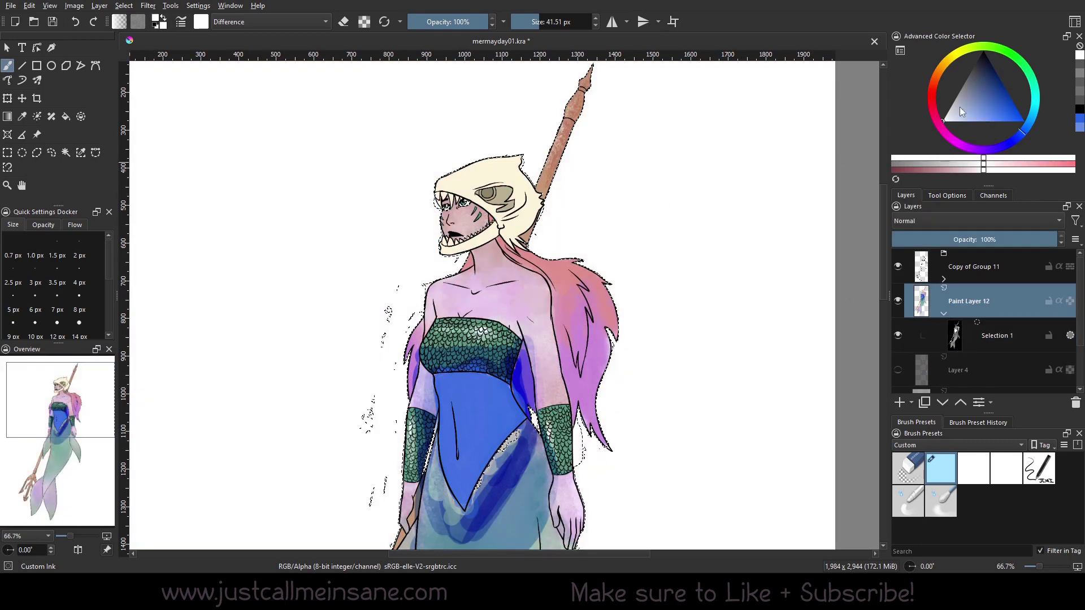
pyautogui.click(923, 87)
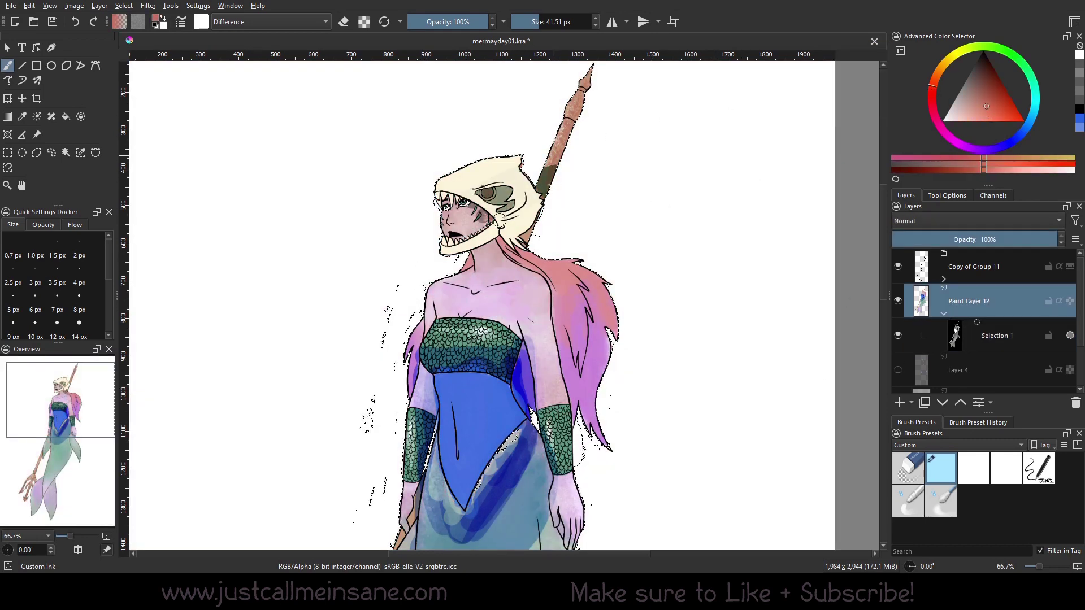
pyautogui.hotkey('ctrl', 'z')
pyautogui.click(270, 22)
pyautogui.click(256, 123)
pyautogui.press(']')
pyautogui.press(']')
pyautogui.press(']')
pyautogui.press(']')
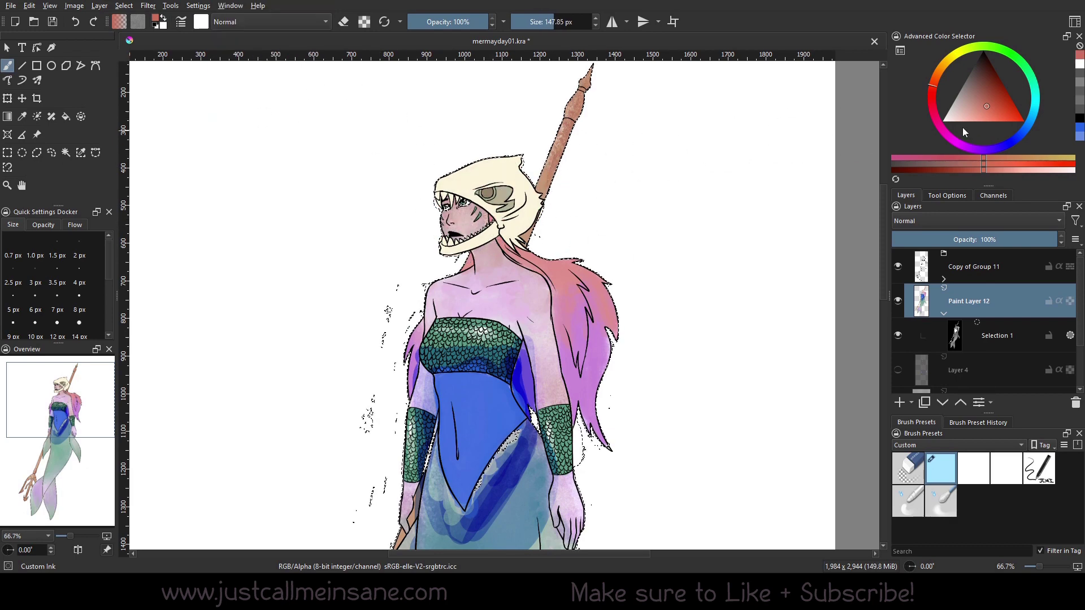
# - Pick a light cyan and brush over the mermaid's face, neck, chest, upper hair and the staff behind her
pyautogui.click(972, 116)
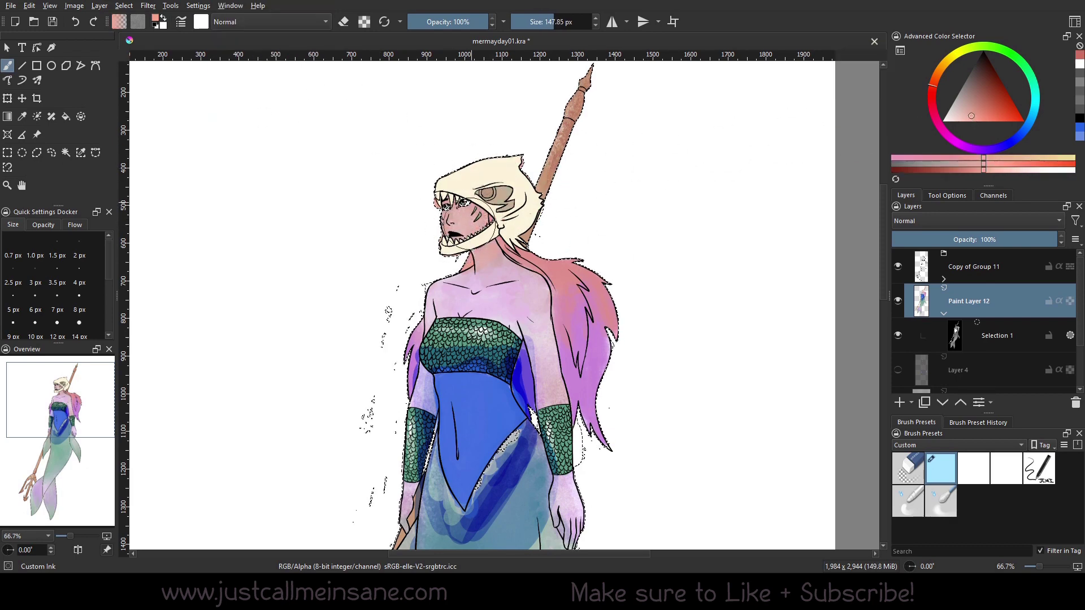
pyautogui.click(527, 223)
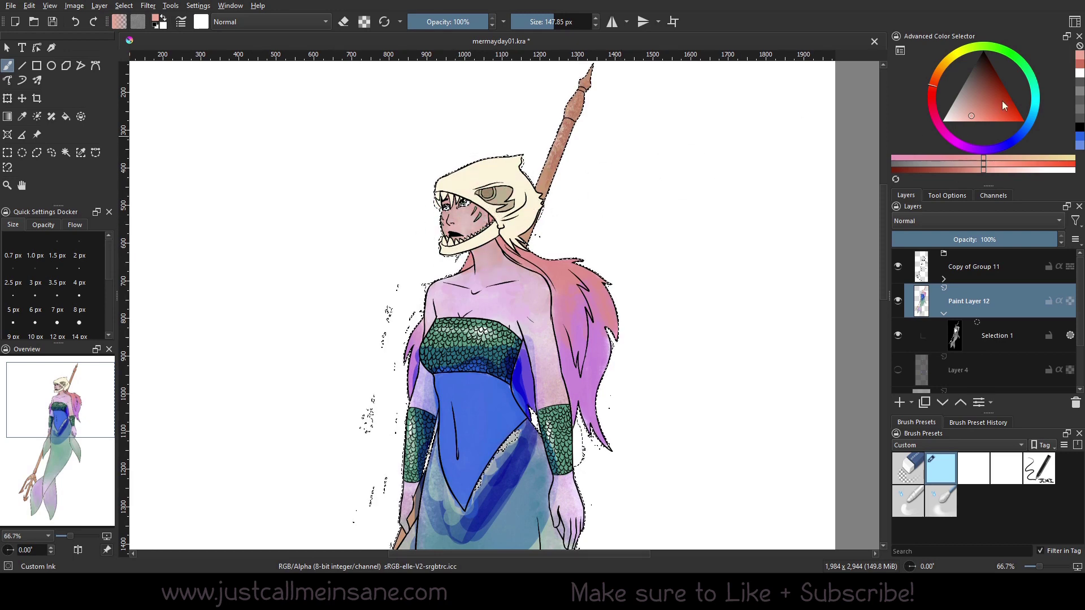
pyautogui.click(1030, 109)
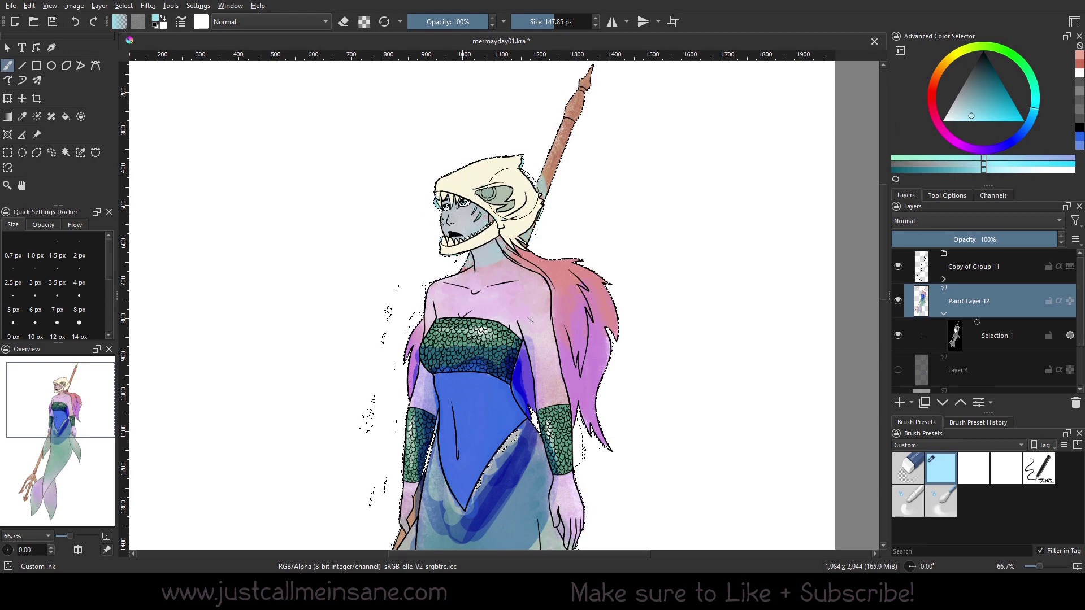
pyautogui.moveTo(512, 195)
pyautogui.mouseDown()
pyautogui.moveTo(453, 219)
pyautogui.moveTo(448, 283)
pyautogui.mouseUp()
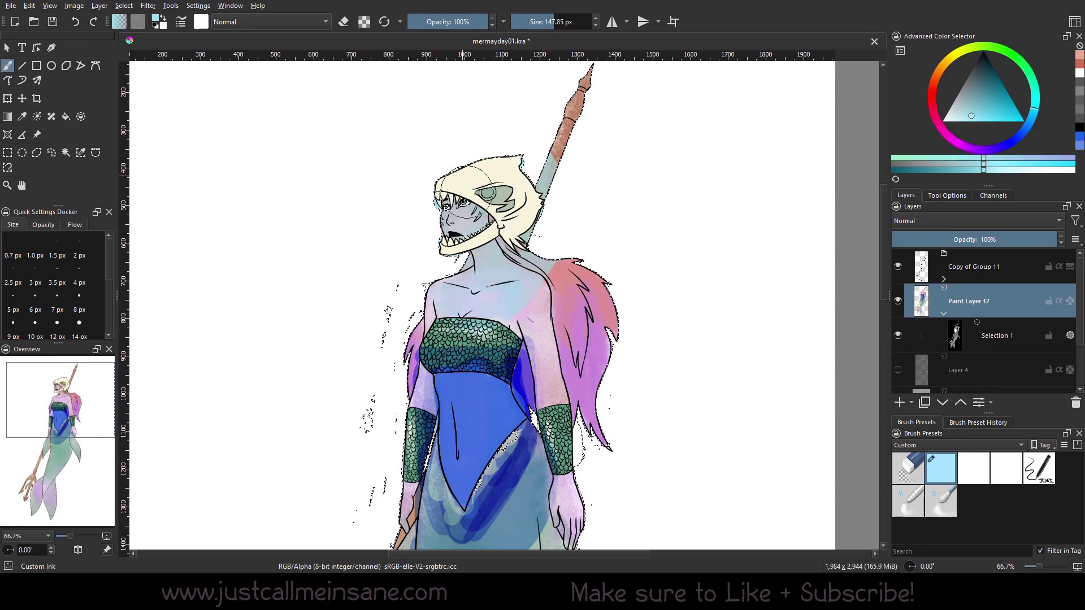
pyautogui.moveTo(522, 306)
pyautogui.mouseDown()
pyautogui.moveTo(529, 328)
pyautogui.moveTo(512, 300)
pyautogui.mouseUp()
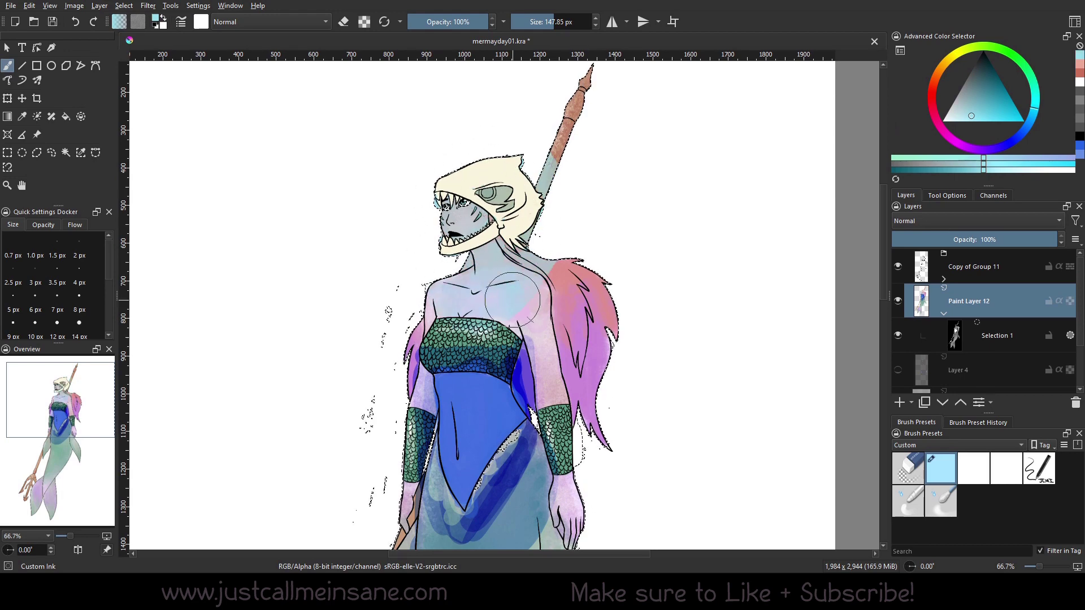